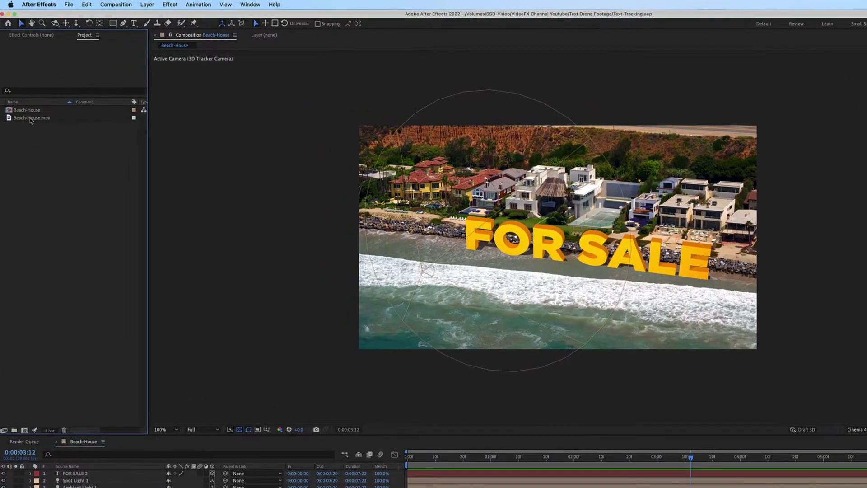
Create a new composition from the Beach-House.mov footage and play back part of the clip.
click(31, 119)
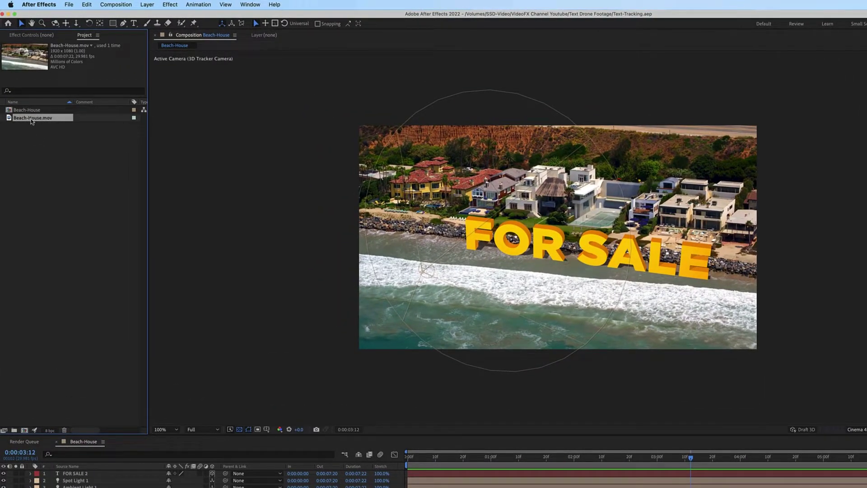
drag(32, 121, 25, 433)
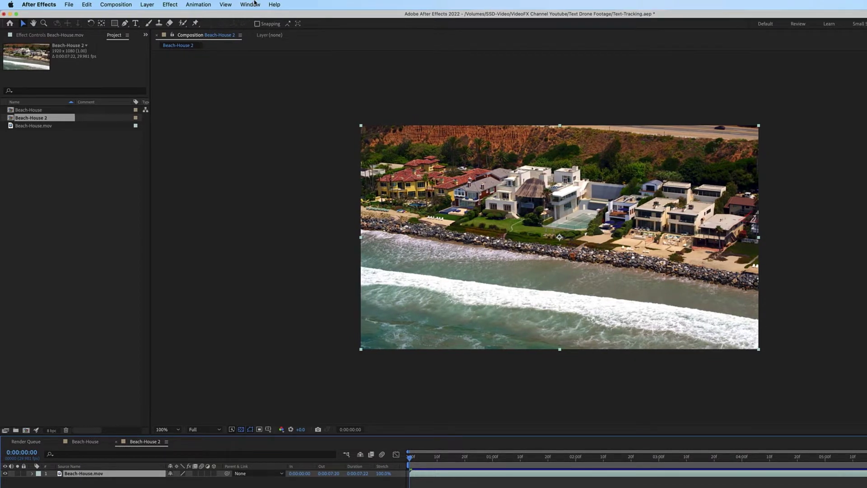
key(space)
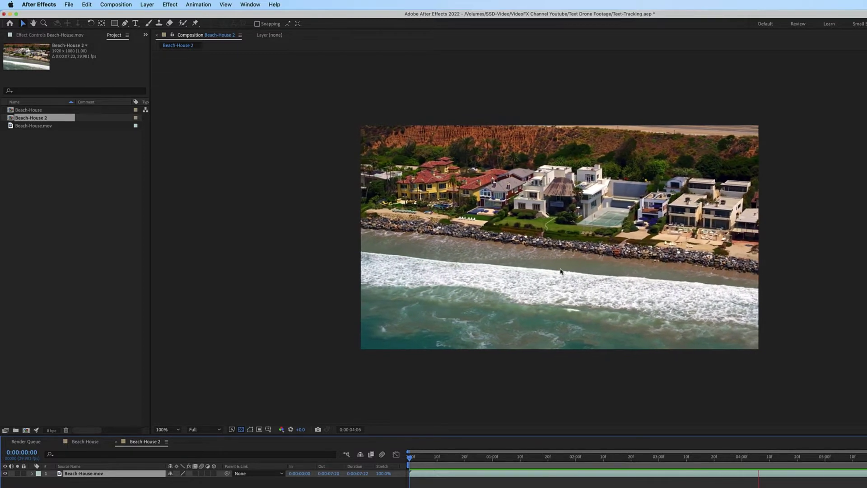
key(space)
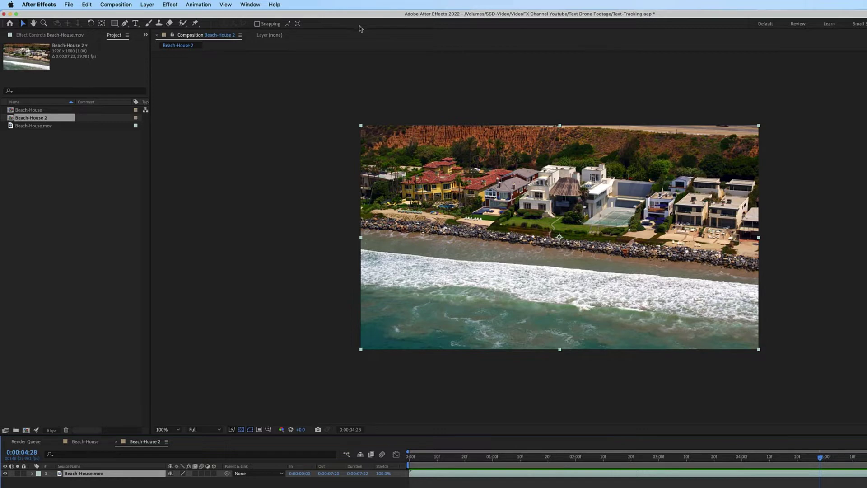
Bring up the Tracker tools for the Beach-House.mov layer.
click(248, 3)
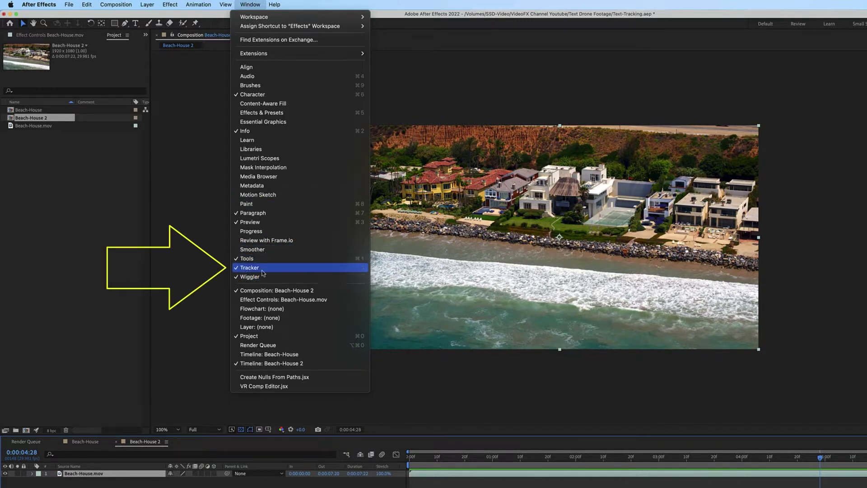
click(241, 269)
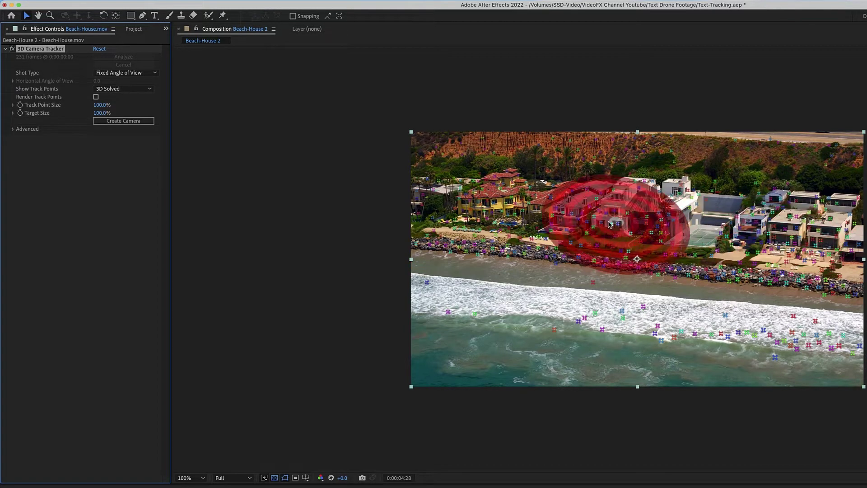
Set the 3D Camera Tracker's track point size to 109% and its target size to 89%.
key(period)
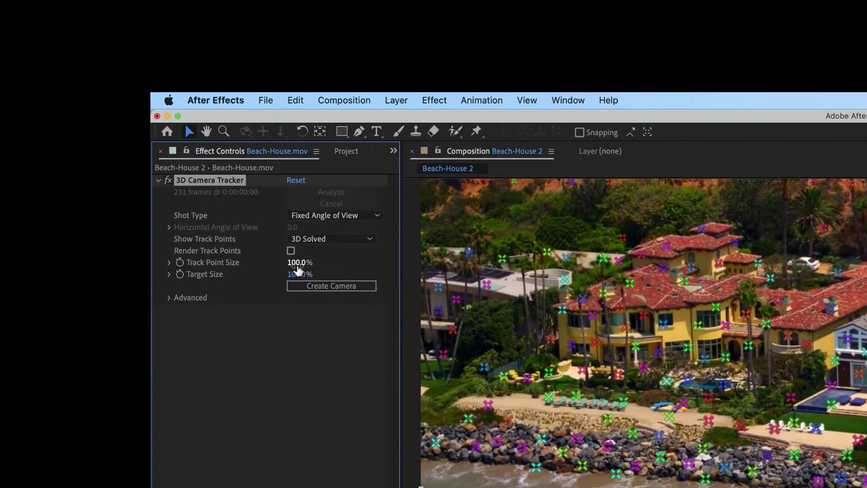
drag(166, 162, 194, 159)
drag(337, 267, 309, 274)
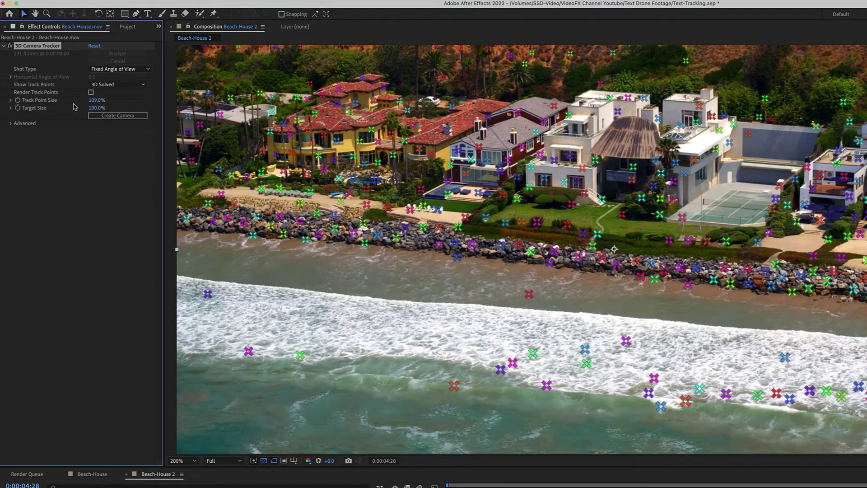
drag(94, 109, 70, 107)
drag(92, 108, 115, 109)
key(comma)
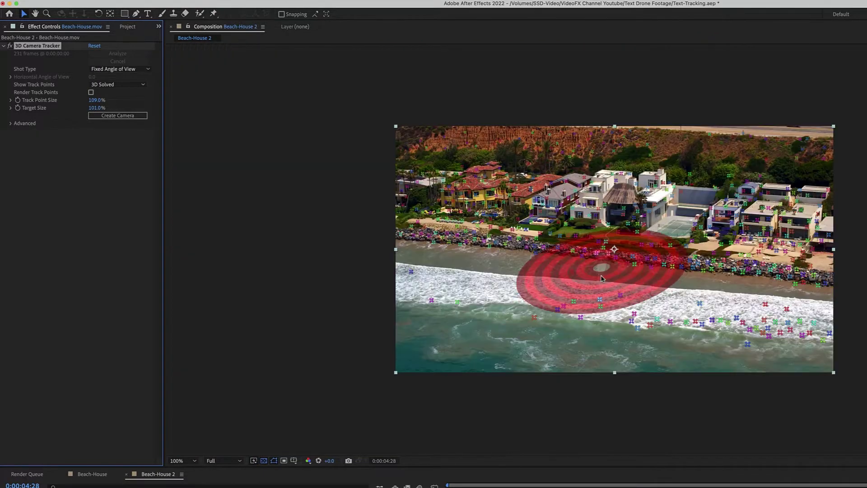
key(period)
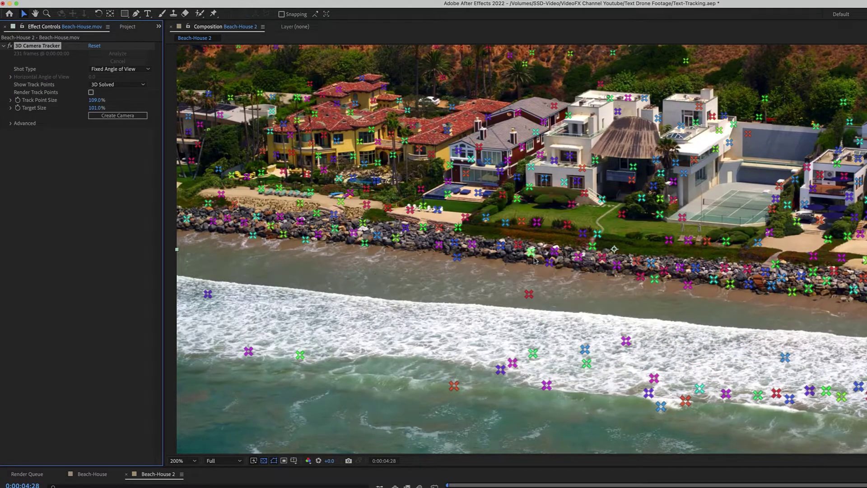
drag(97, 108, 88, 108)
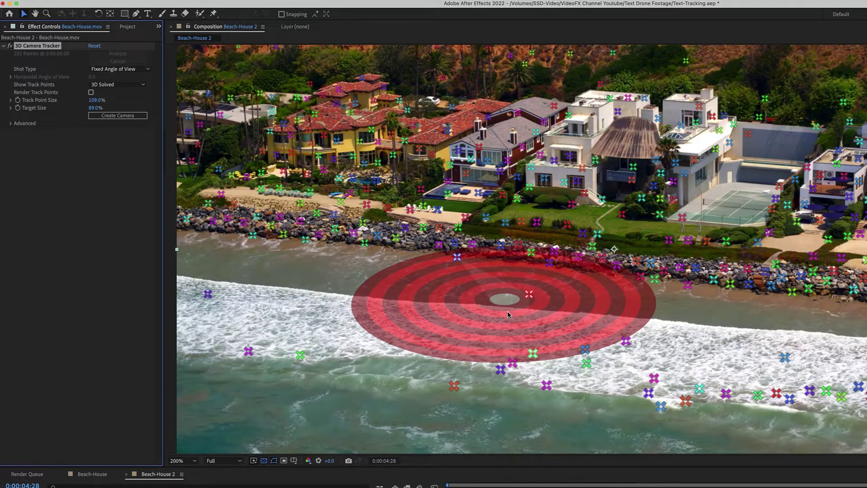
Create a text layer and tracker camera from the target lying flat on the water along the shoreline.
right_click(507, 314)
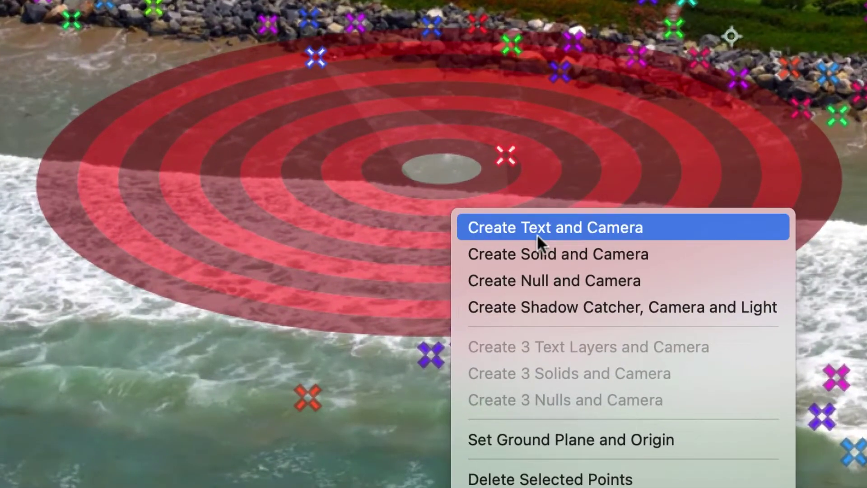
click(630, 234)
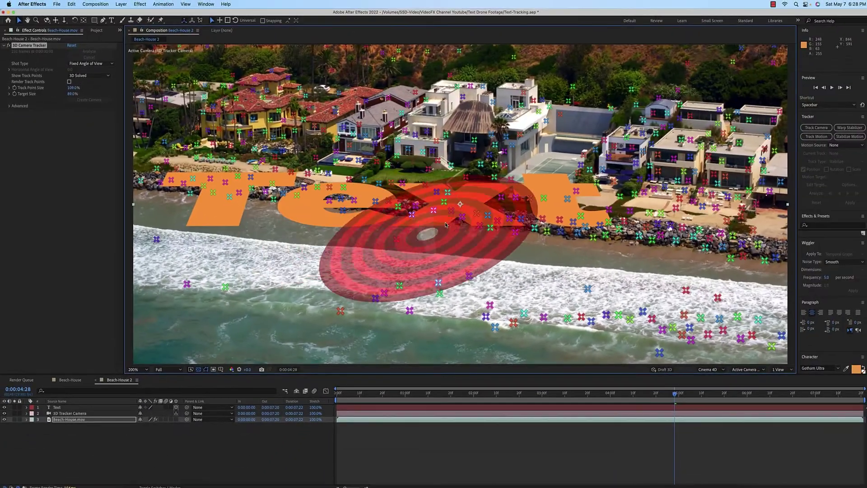
click(63, 135)
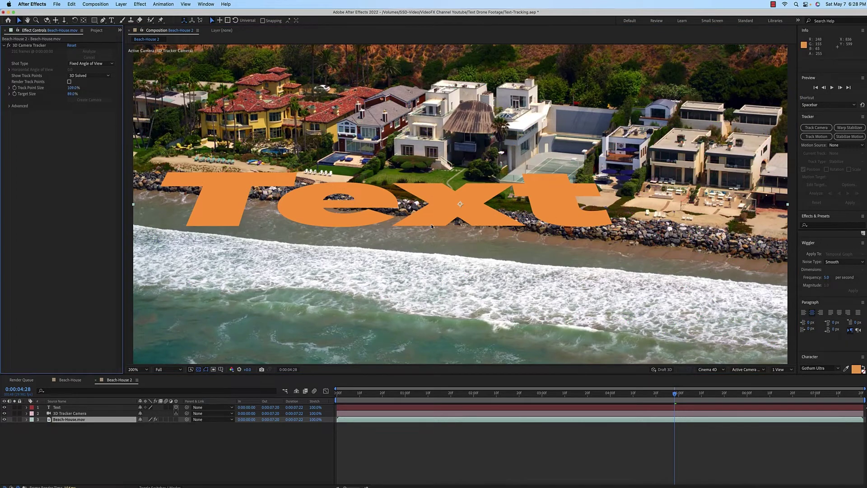
Replace the placeholder wording of the tracked text layer with FOR SALE.
click(382, 199)
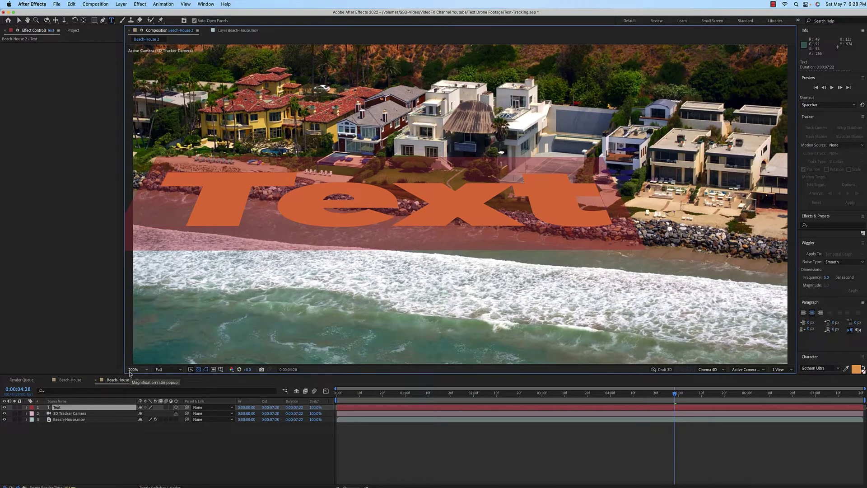
text(Fo)
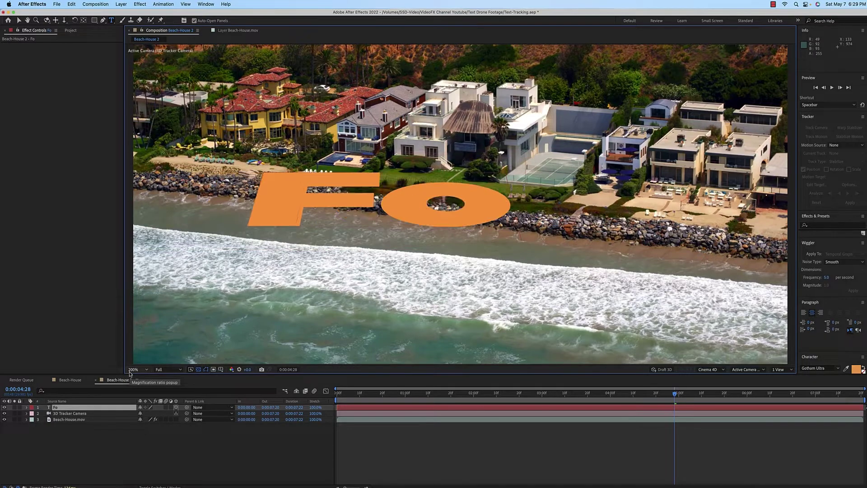
key(BackSpace)
text(F)
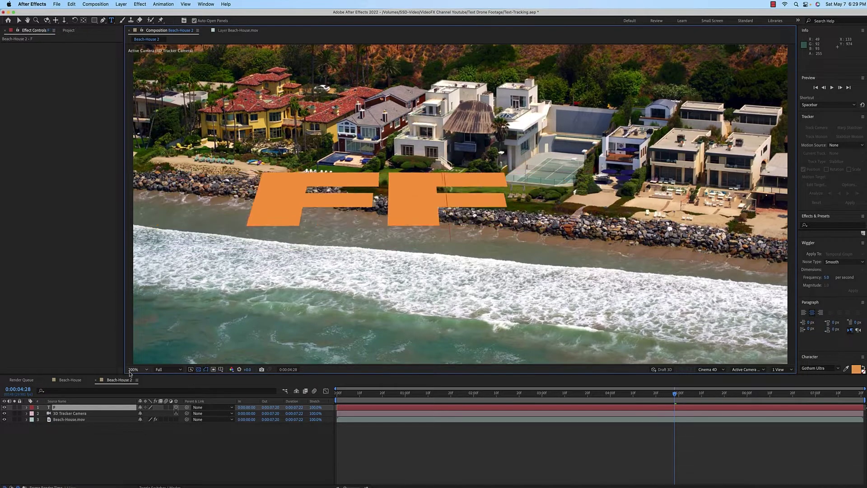
text(OR SAL)
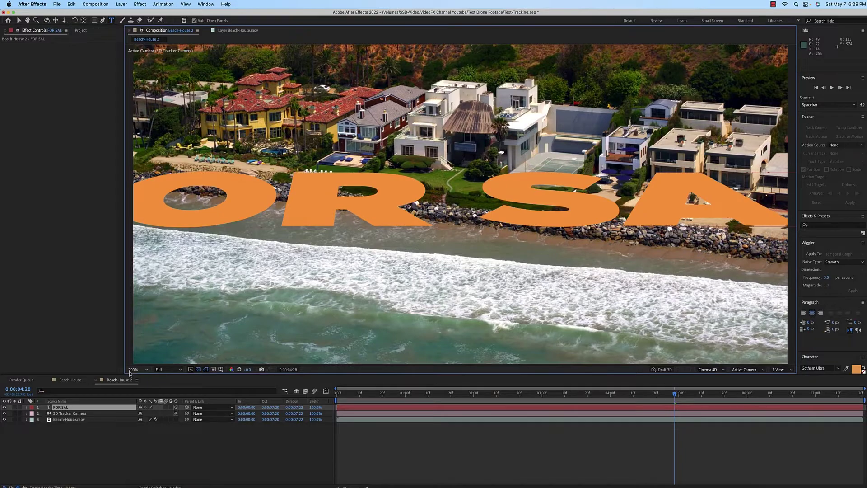
text(E)
scroll(130, 373, down, 1)
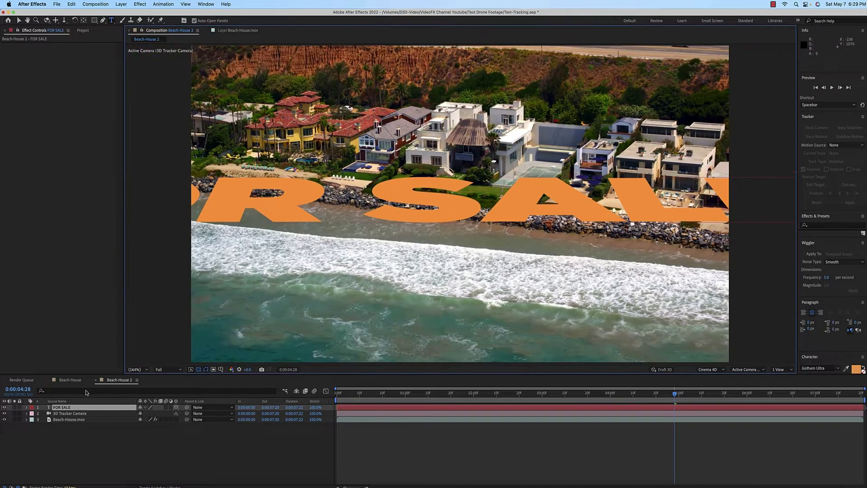
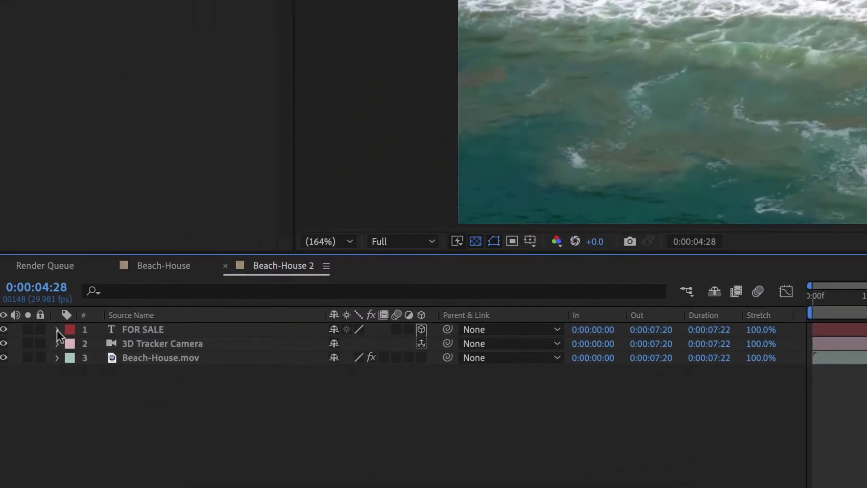
Scale the FOR SALE layer down uniformly to 191.6% so the whole wording fits in the frame.
click(27, 407)
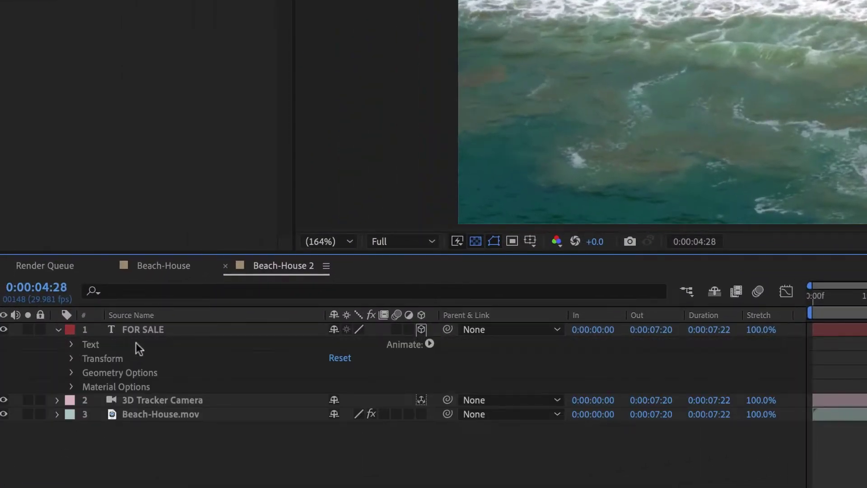
click(158, 328)
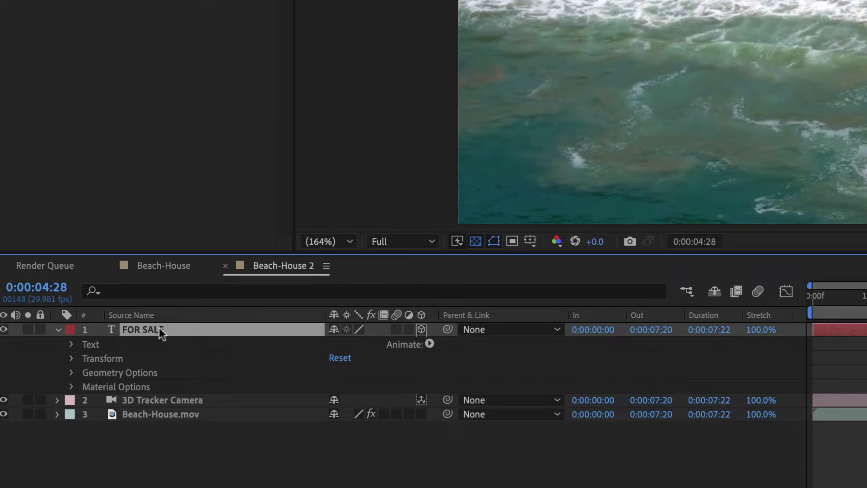
key(s)
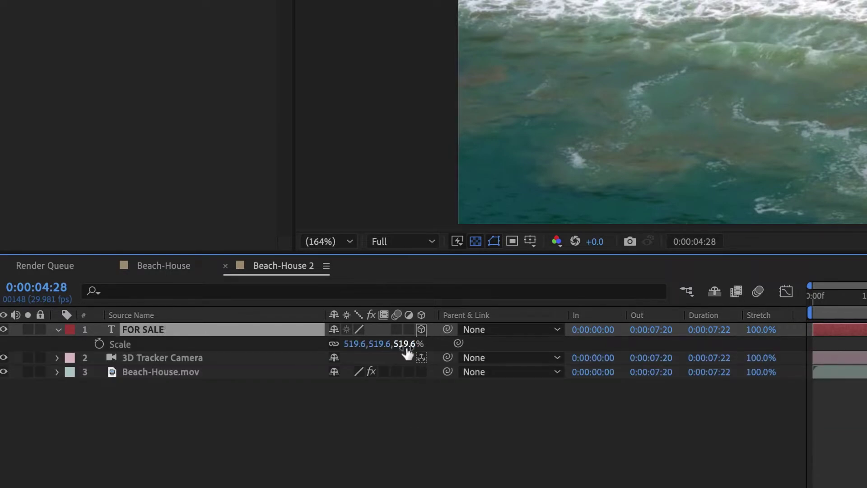
drag(406, 344, 165, 350)
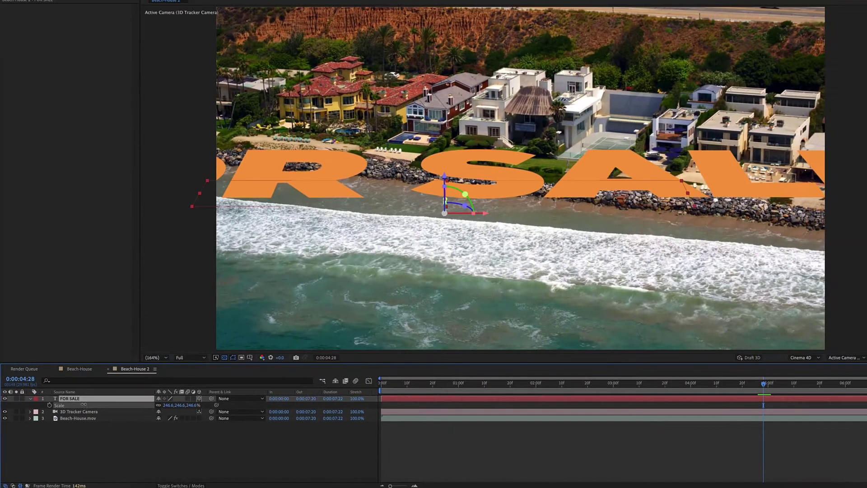
key(Caps_Lock)
key(Caps_Lock)
mouse_move(199, 405)
mouse_down()
mouse_move(164, 406)
mouse_move(188, 406)
mouse_up()
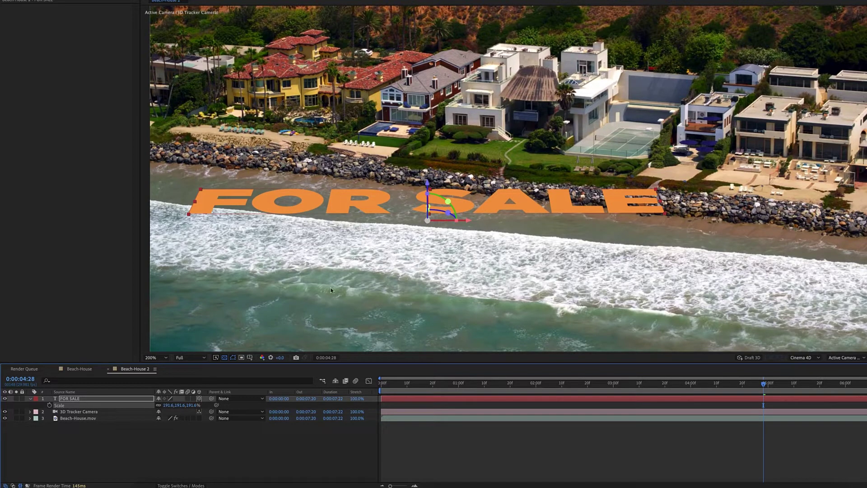
Stand the FOR SALE text upright and align it with the shoreline, using X rotation 7° and Z rotation -3°.
click(77, 400)
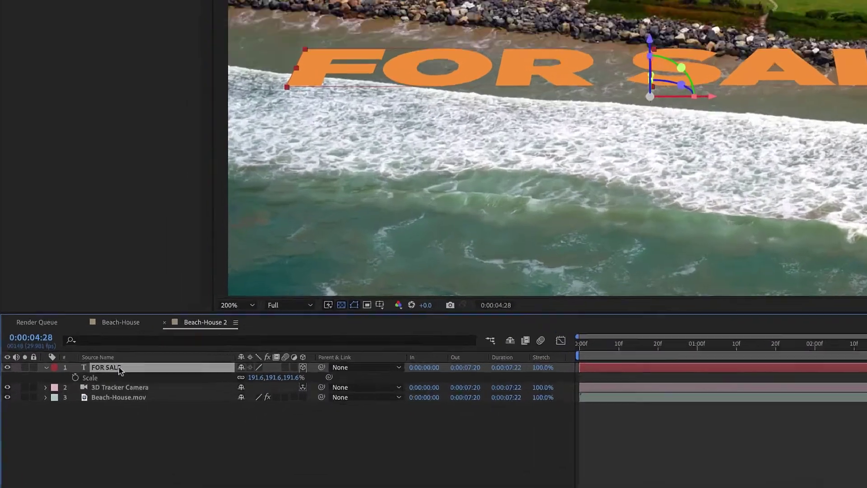
key(r)
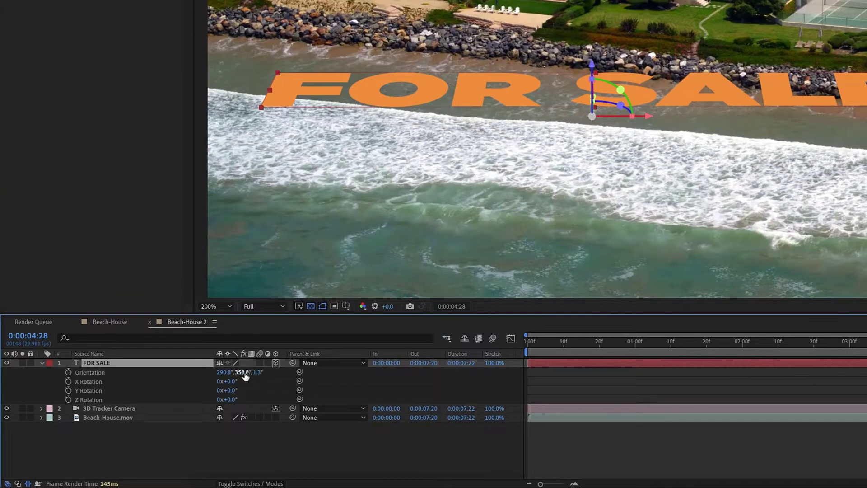
mouse_move(237, 371)
mouse_down()
mouse_move(252, 372)
mouse_move(199, 373)
mouse_move(275, 373)
mouse_move(253, 371)
mouse_up()
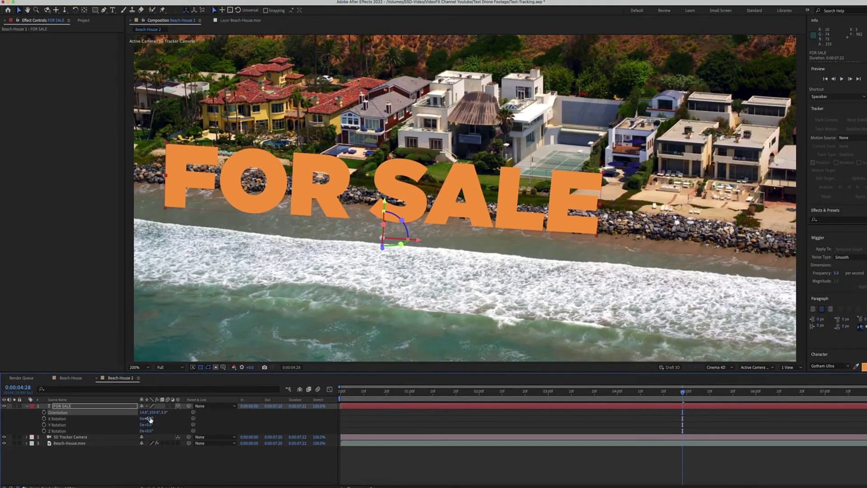
mouse_move(150, 418)
mouse_down()
mouse_move(156, 430)
mouse_move(146, 423)
mouse_move(177, 412)
mouse_move(160, 412)
mouse_up()
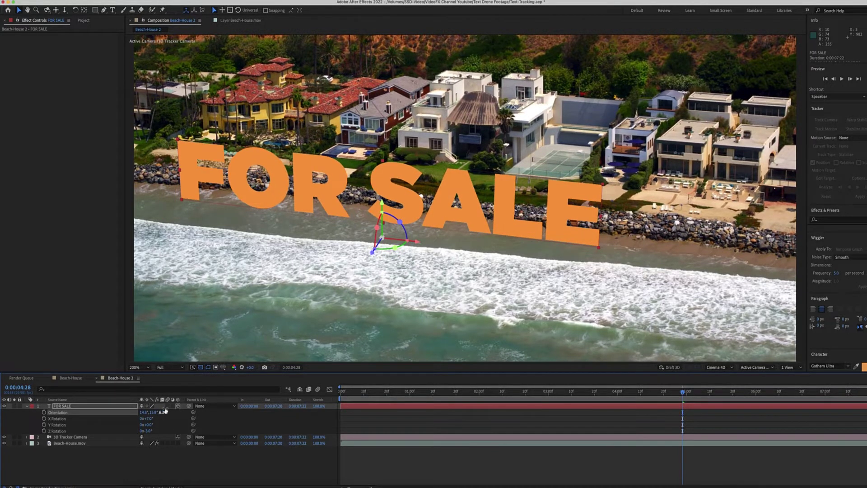
Play the composition from its first frame to check how the FOR SALE text sticks to the moving footage.
scroll(326, 304, down, 2)
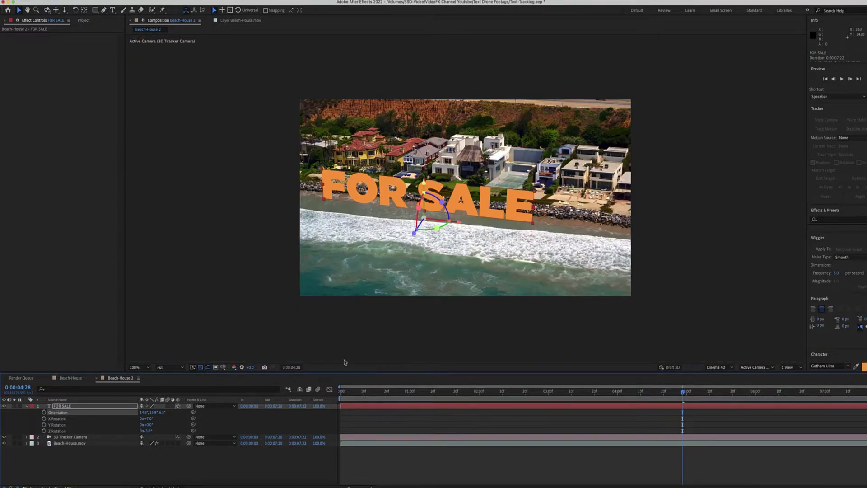
scroll(397, 334, up, 2)
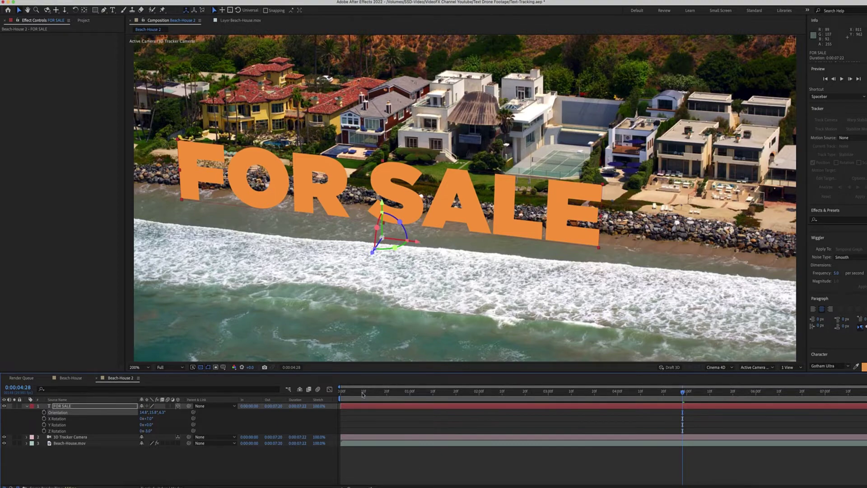
drag(362, 394, 334, 391)
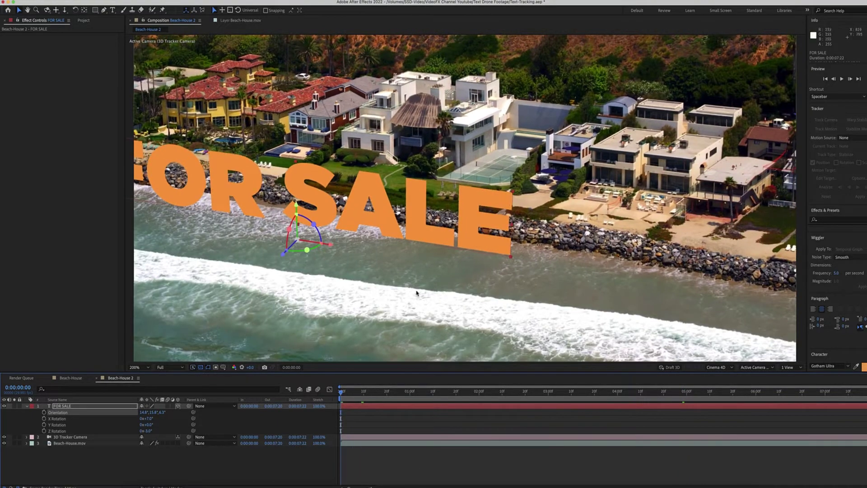
key(comma)
key(comma)
key(period)
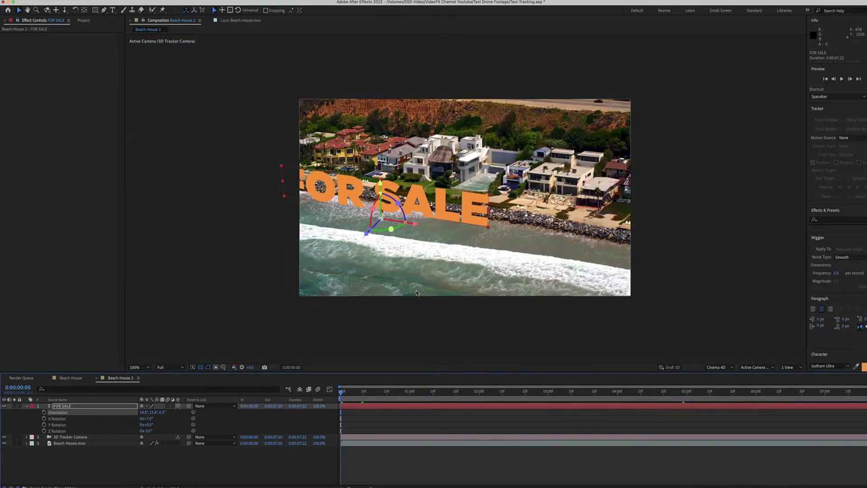
click(364, 473)
key(space)
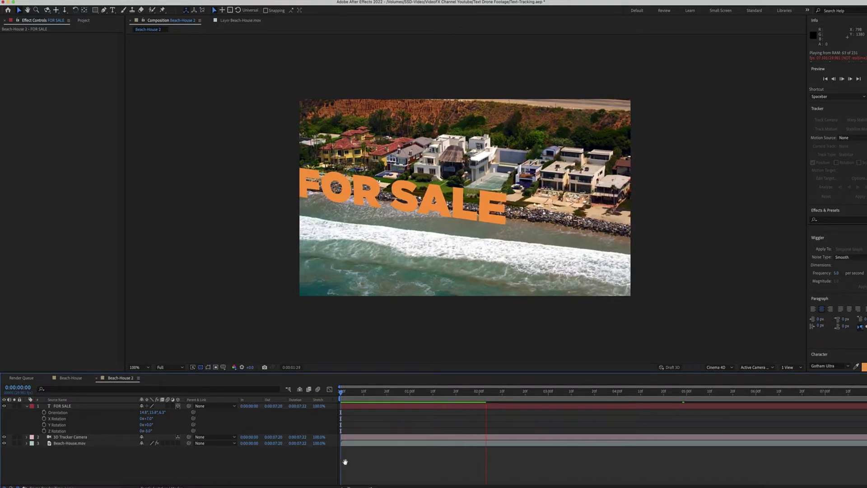
key(space)
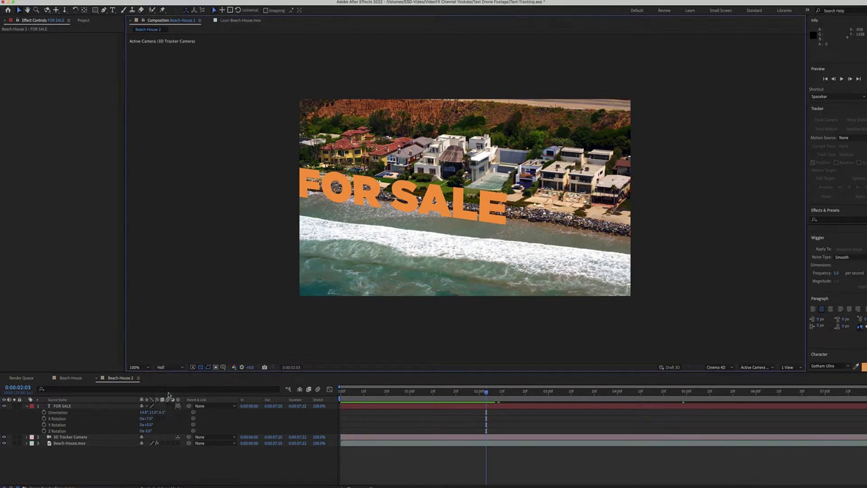
Replay the clip from the start to check that the upright FOR SALE text holds its place on the shoreline.
key(space)
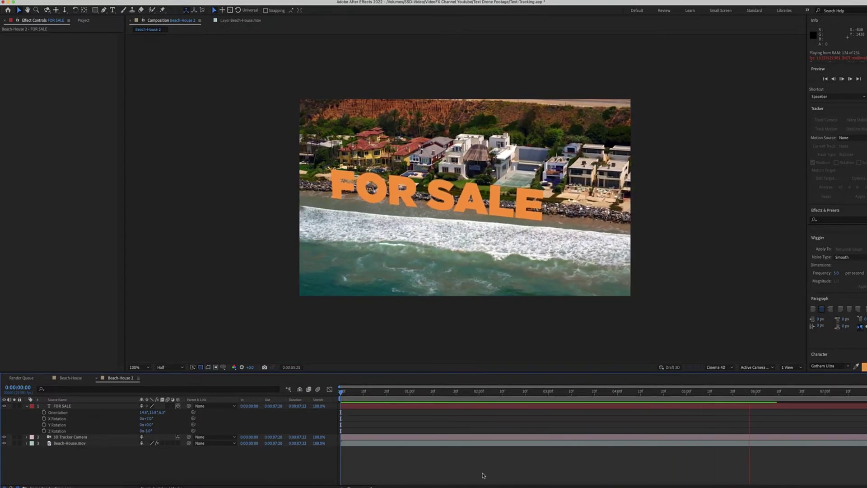
key(space)
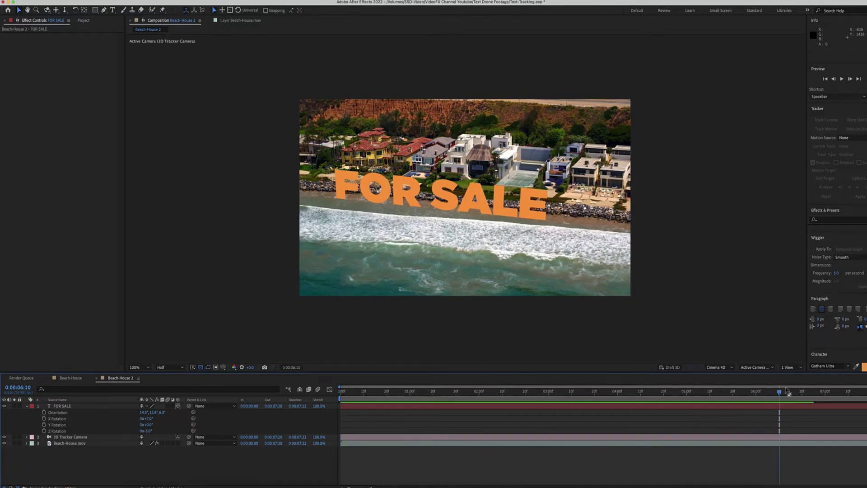
key(space)
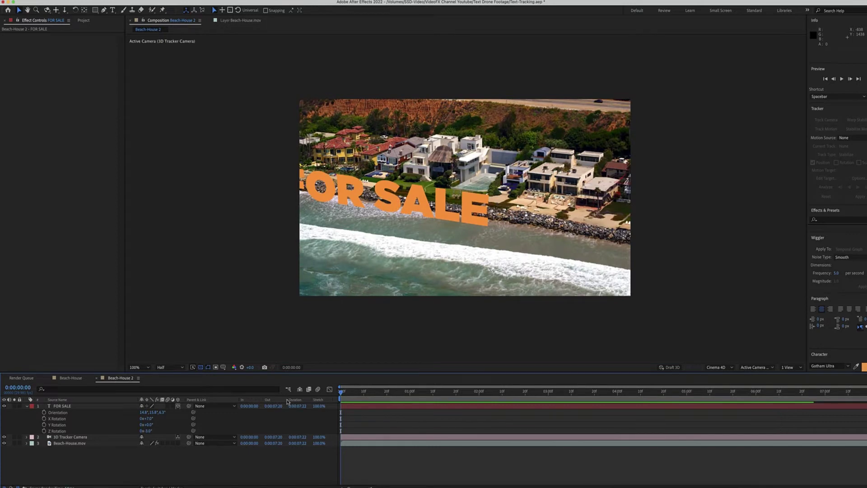
key(space)
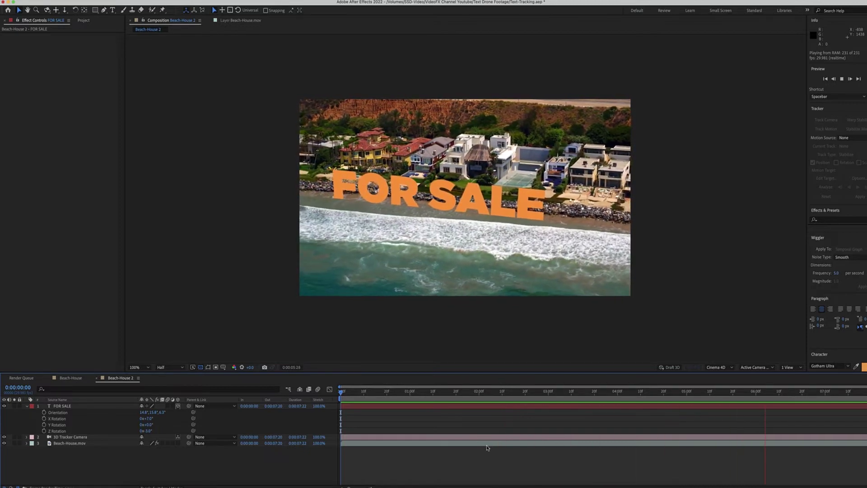
key(space)
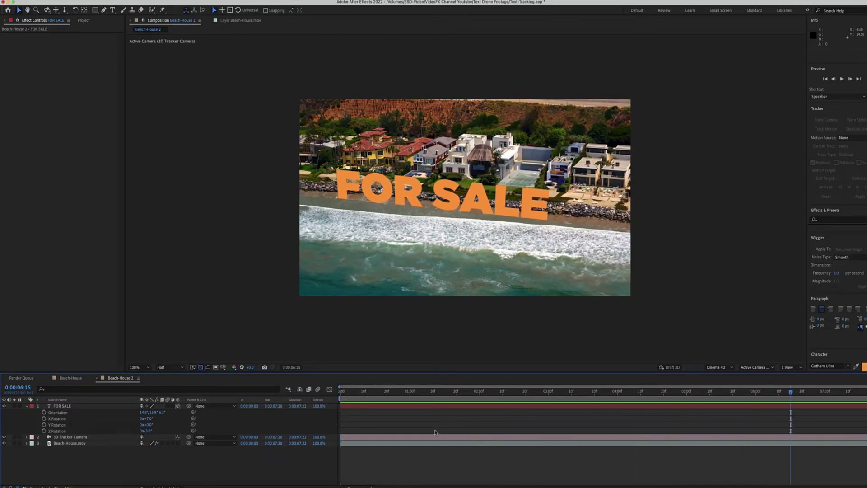
Duplicate the FOR SALE text layer and lay the copy flat on the ground with orientation 293.8°, 1.8°, 20.3°.
click(373, 407)
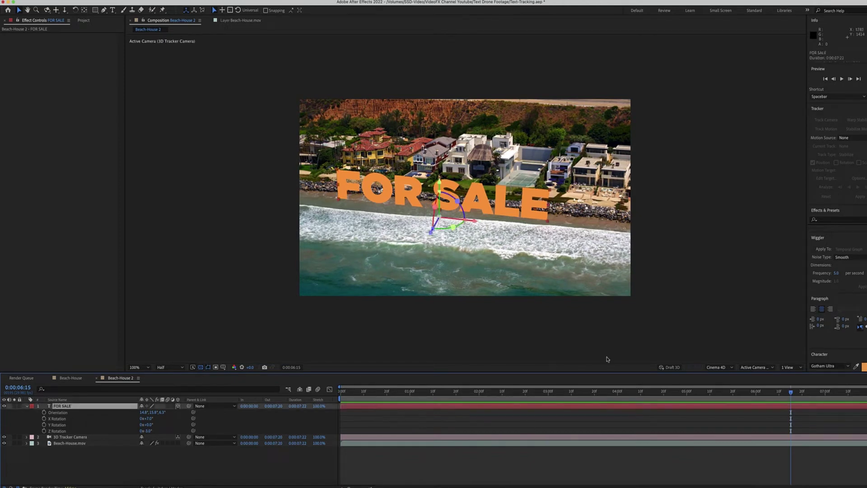
key(period)
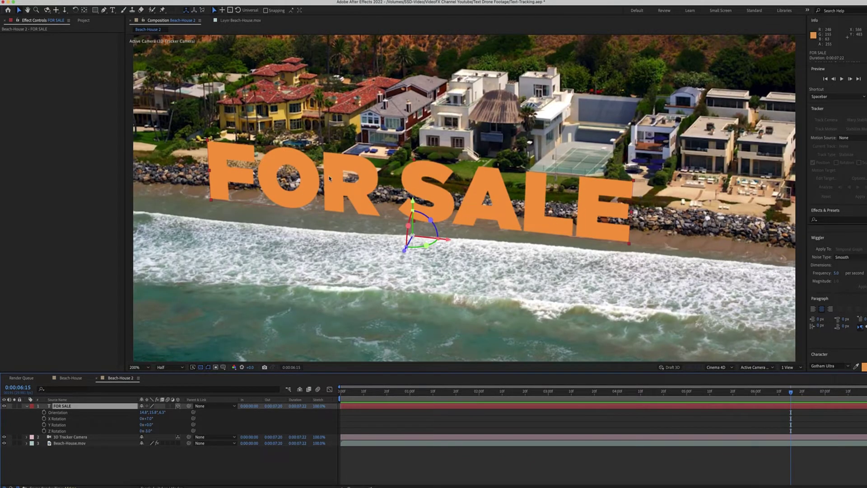
key(comma)
key(period)
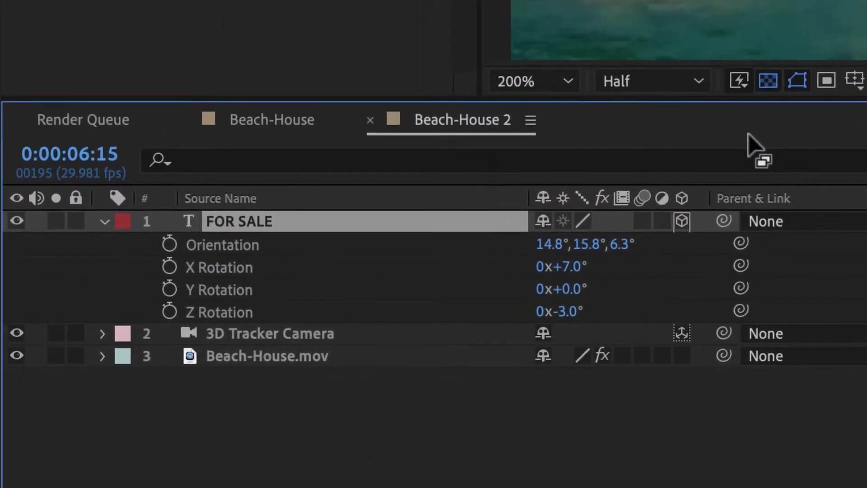
key(ctrl+d)
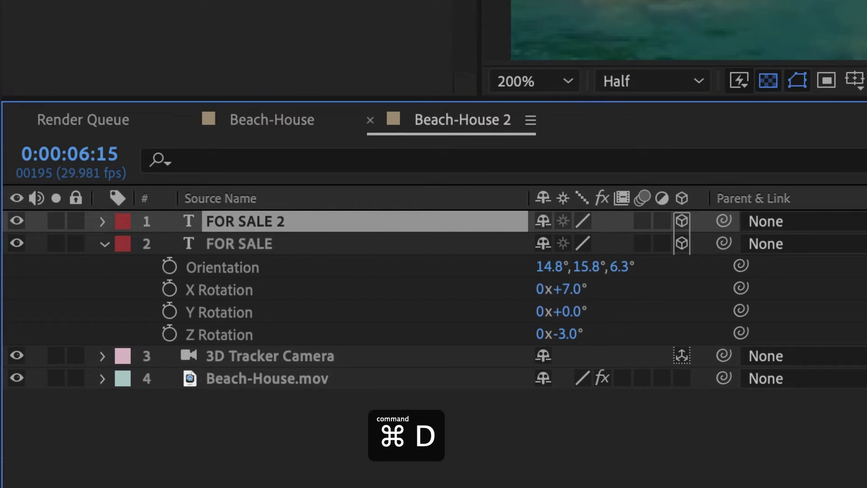
key(r)
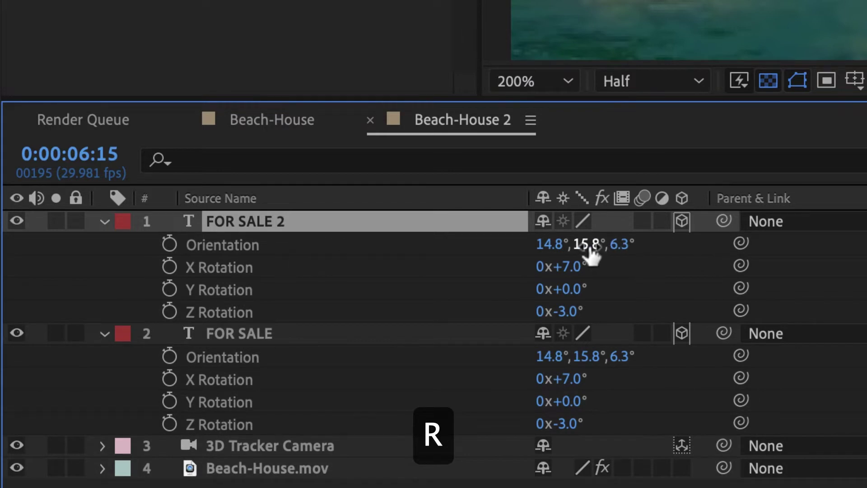
drag(587, 244, 628, 247)
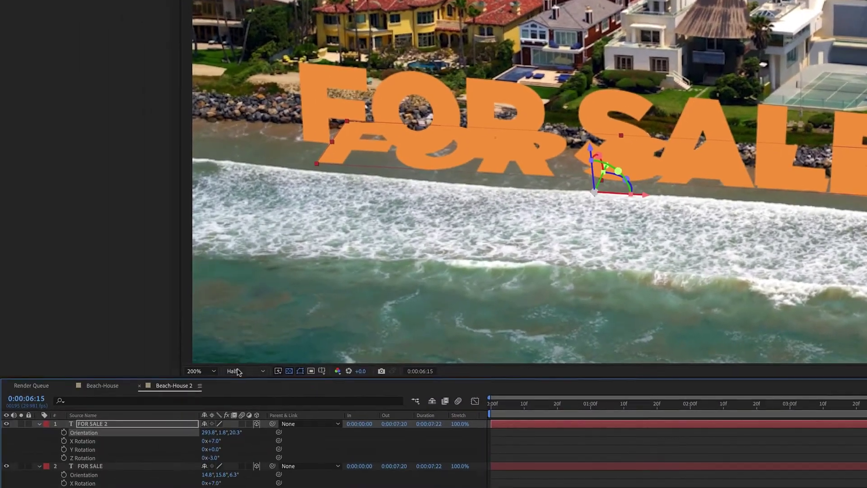
Set the preview resolution to Full and move the flat text copy up to the base of the upright letters.
click(242, 370)
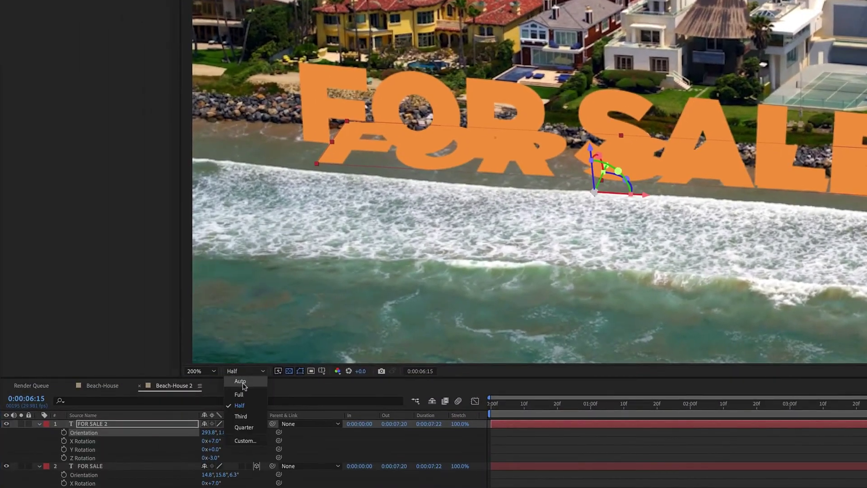
click(239, 395)
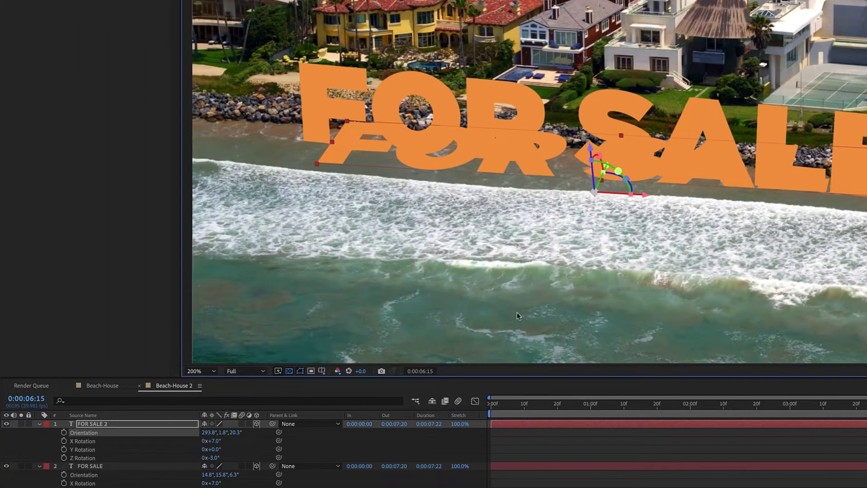
mouse_move(594, 192)
mouse_down()
mouse_move(594, 200)
mouse_move(586, 191)
mouse_up()
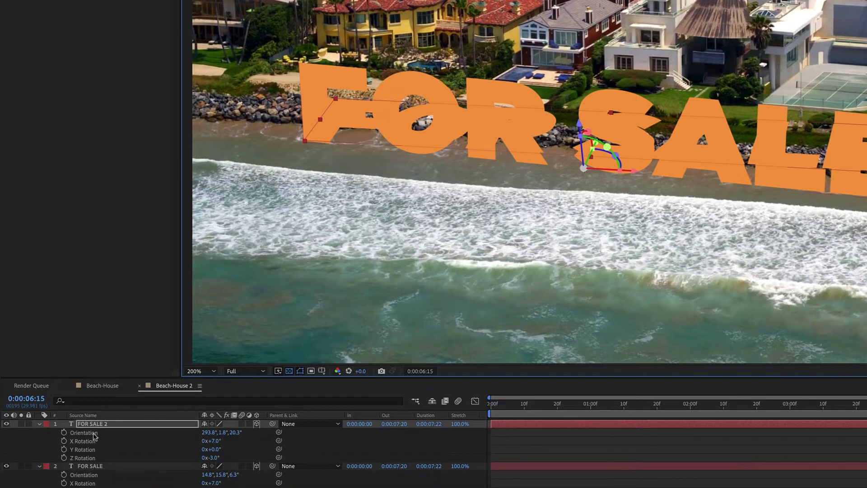
Place the FOR SALE 2 layer beneath FOR SALE in the layer stack and change its fill colour to black.
click(96, 424)
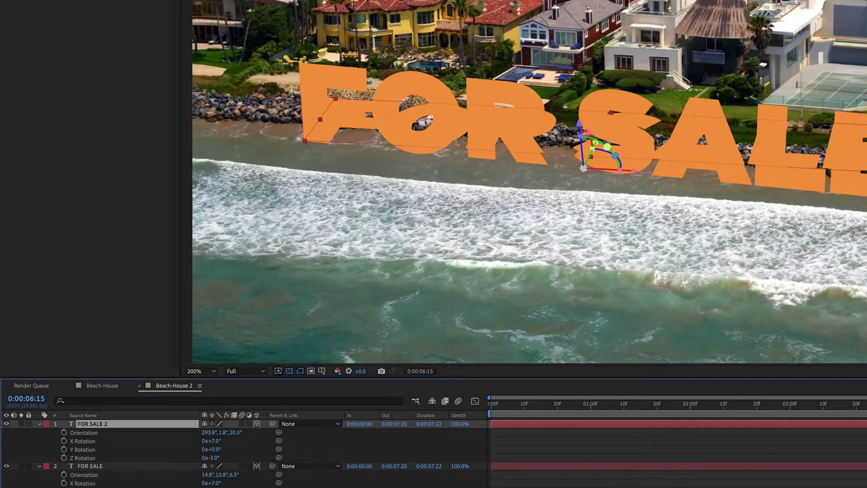
key(ctrl+bracketleft)
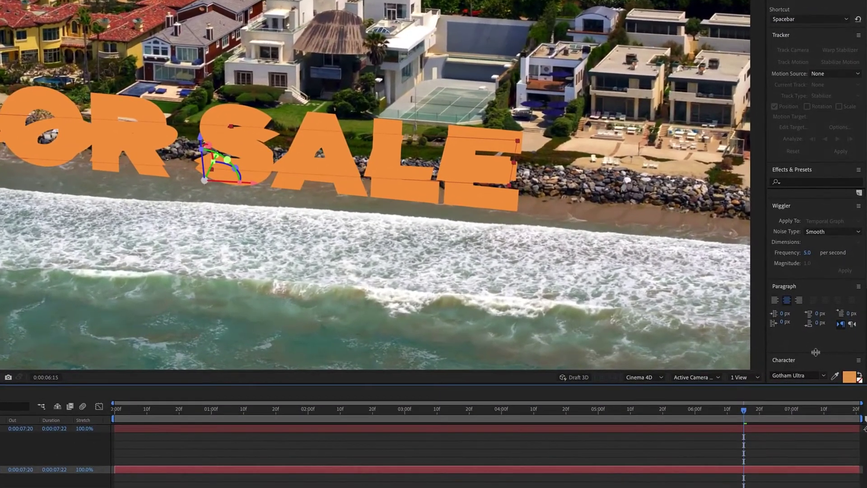
drag(817, 317, 817, 256)
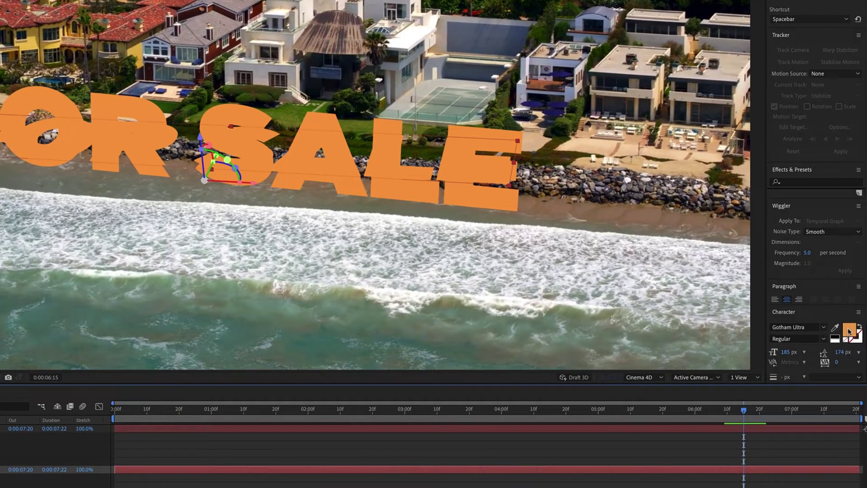
click(837, 335)
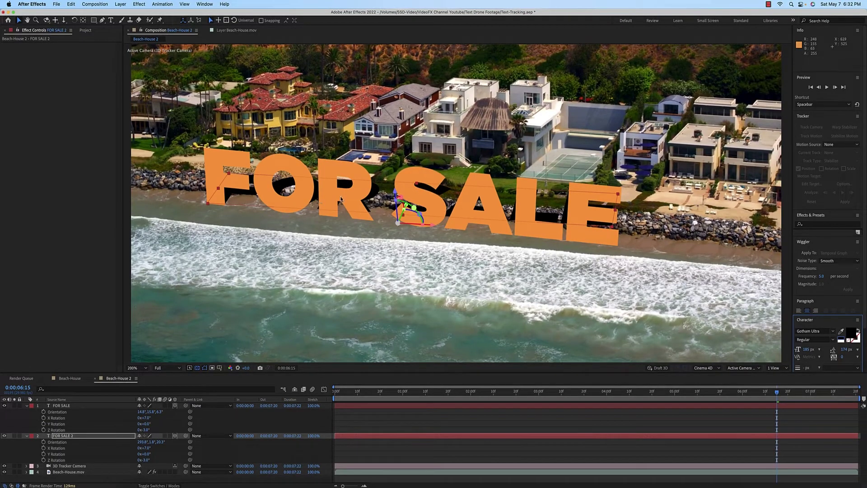
Reposition the black shadow text against the upright letters at 0:00:01:00 and compare its alignment at 0:00:06:17.
click(354, 401)
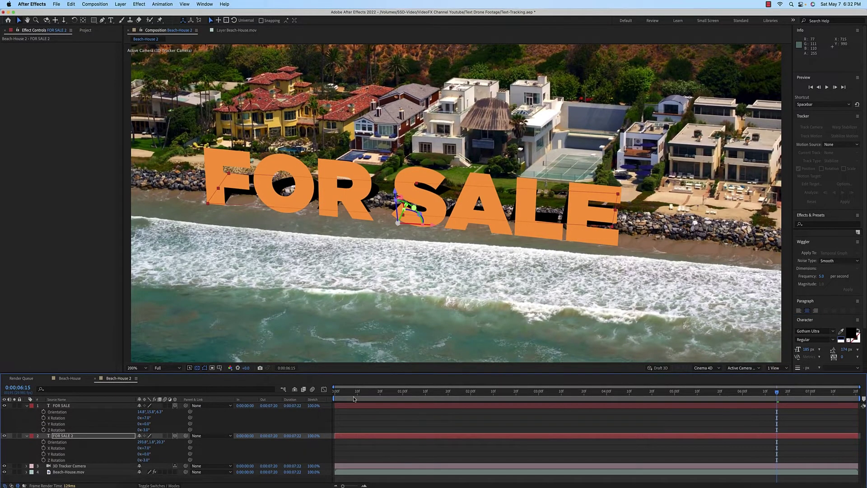
drag(354, 391, 403, 391)
drag(275, 179, 277, 197)
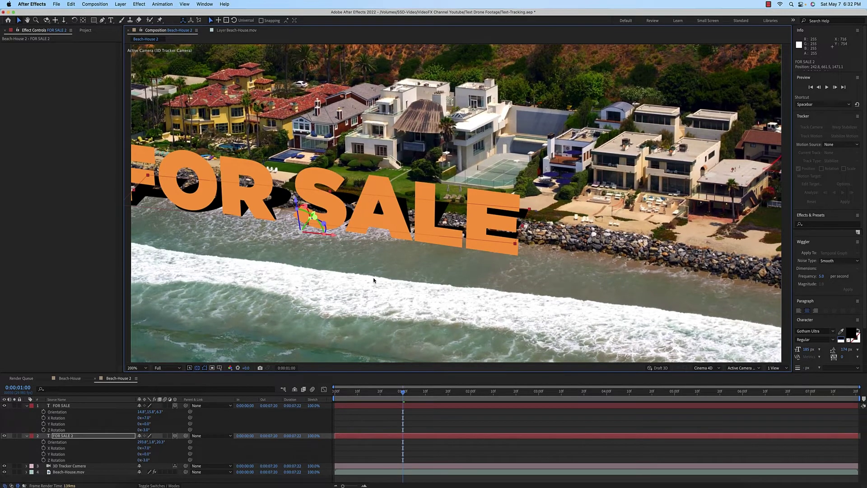
drag(403, 392, 781, 397)
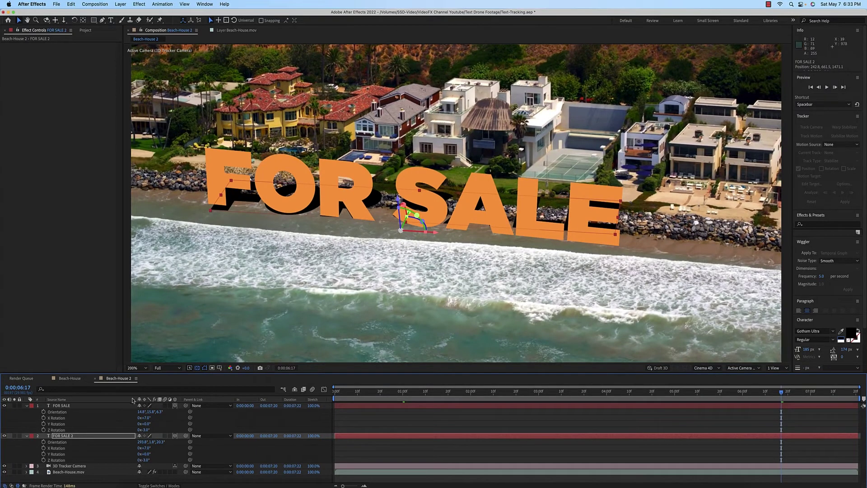
Collapse the FOR SALE layer's properties and adjust the FOR SALE 2 shadow's orientation to 288.8°, 358.8°, 20.3°.
drag(154, 412, 194, 412)
key(cmd+z)
click(27, 405)
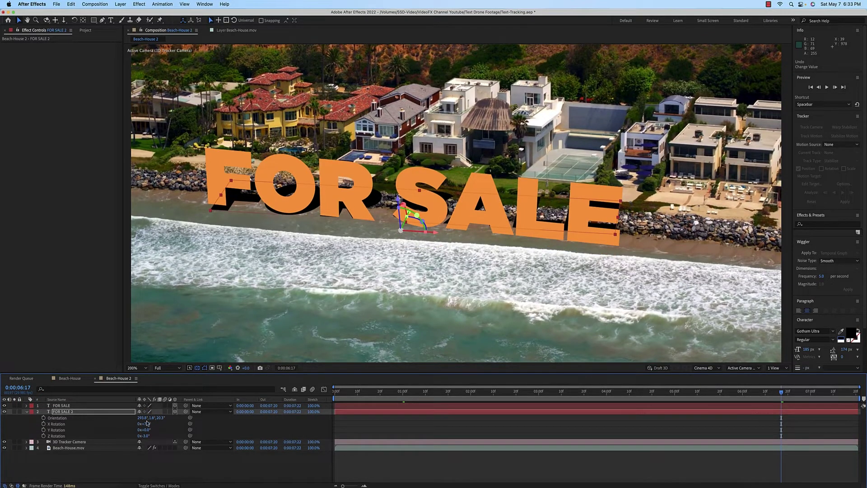
mouse_move(149, 418)
mouse_down()
mouse_move(129, 418)
mouse_move(149, 418)
mouse_up()
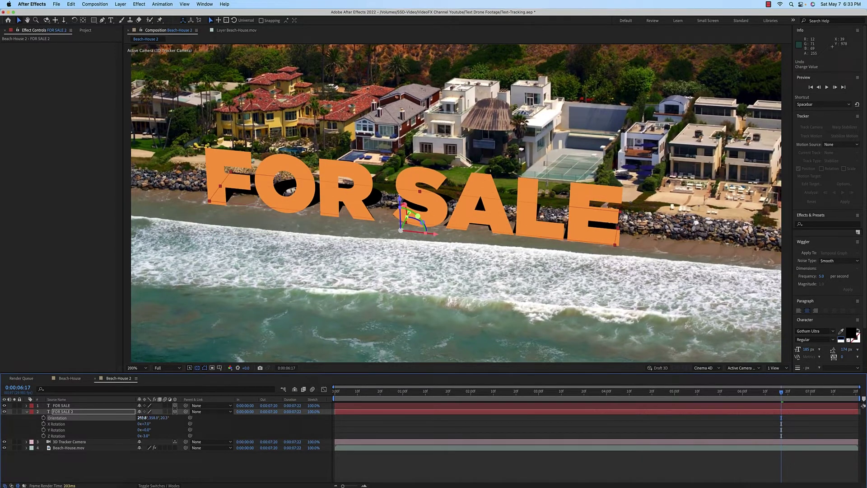
drag(140, 418, 139, 418)
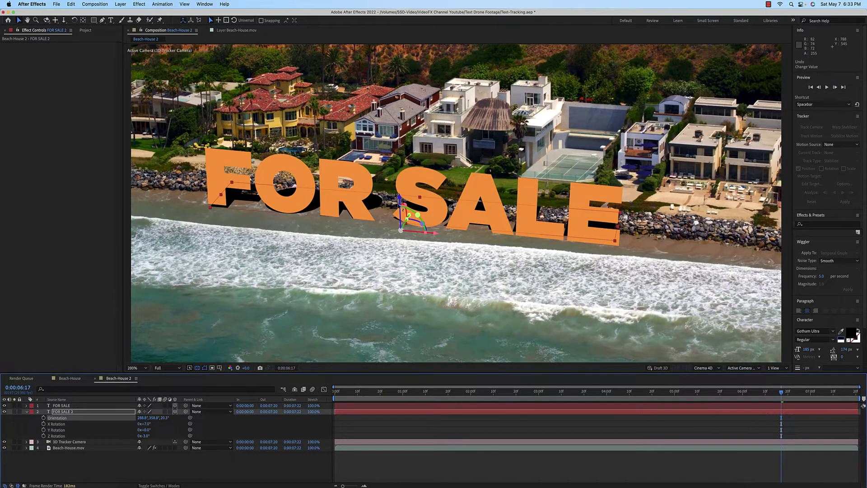
Nudge the FOR SALE 2 shadow along its axes so it meets the base of the upright letters.
drag(401, 202, 401, 198)
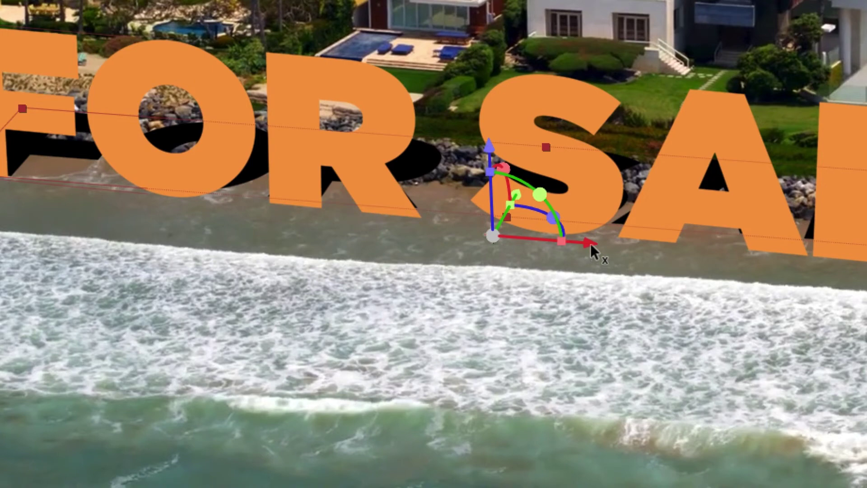
drag(593, 249, 606, 242)
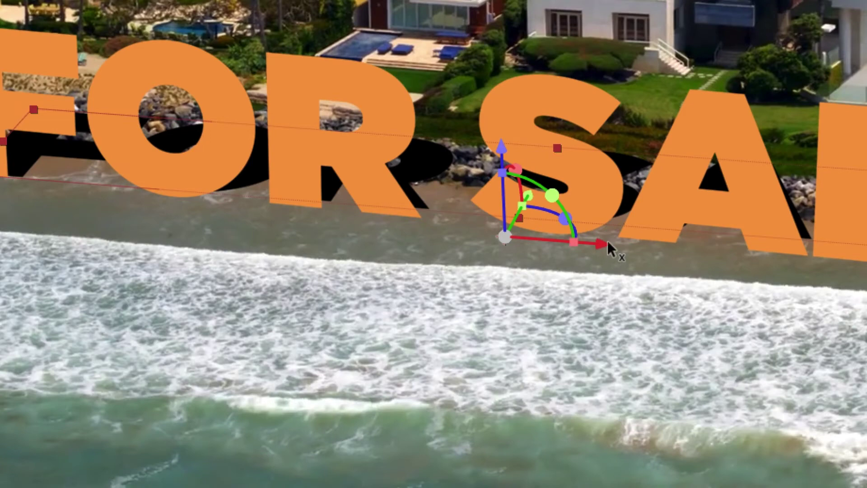
mouse_move(606, 245)
mouse_down()
mouse_move(641, 248)
mouse_move(593, 252)
mouse_up()
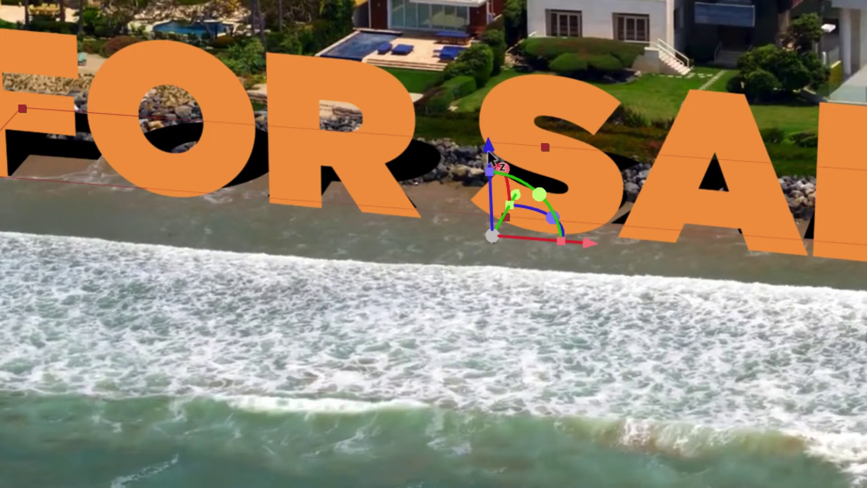
drag(489, 147, 469, 149)
mouse_move(517, 197)
mouse_down()
mouse_move(522, 174)
mouse_move(544, 154)
mouse_move(522, 194)
mouse_up()
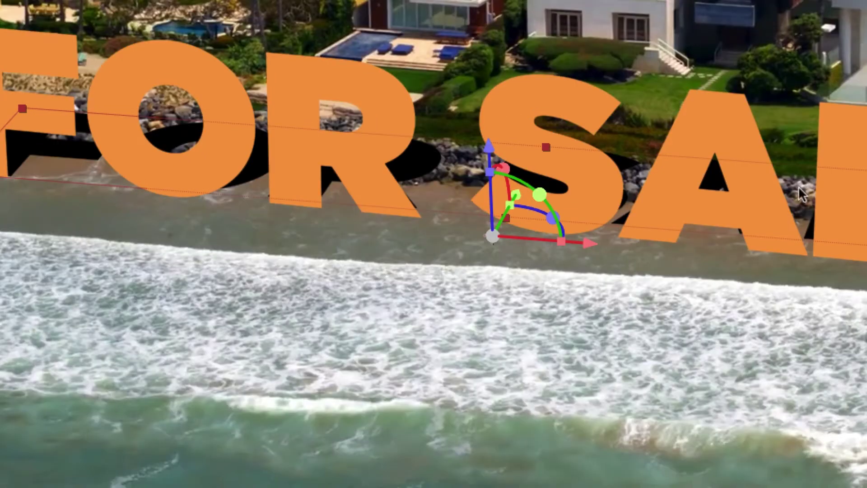
drag(597, 245, 606, 243)
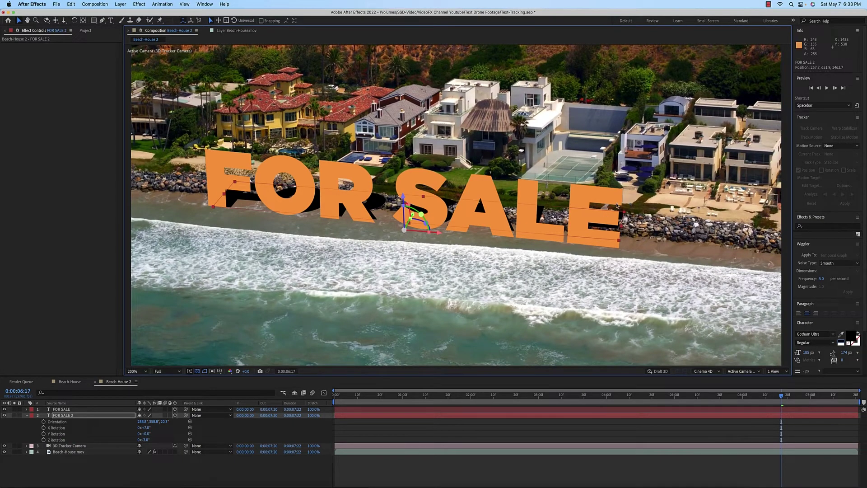
Play the composition from the first frame to check how the black shadow follows the FOR SALE text.
key(Home)
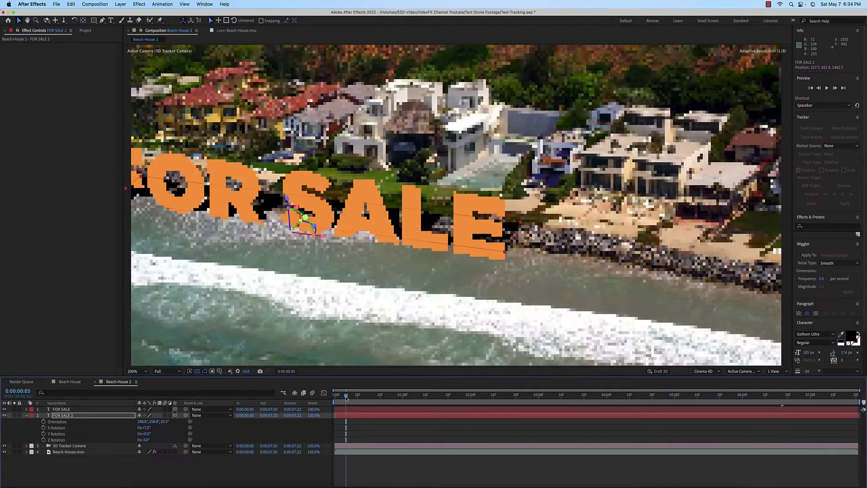
key(space)
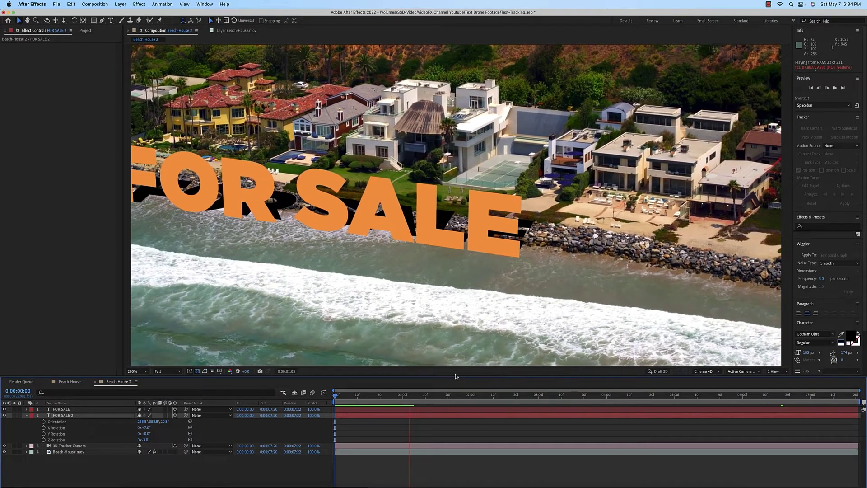
key(space)
At 0:00:00:22, lower the opacity of the FOR SALE 2 shadow layer to 67%.
mouse_move(377, 401)
mouse_down()
mouse_move(364, 401)
mouse_move(386, 400)
mouse_up()
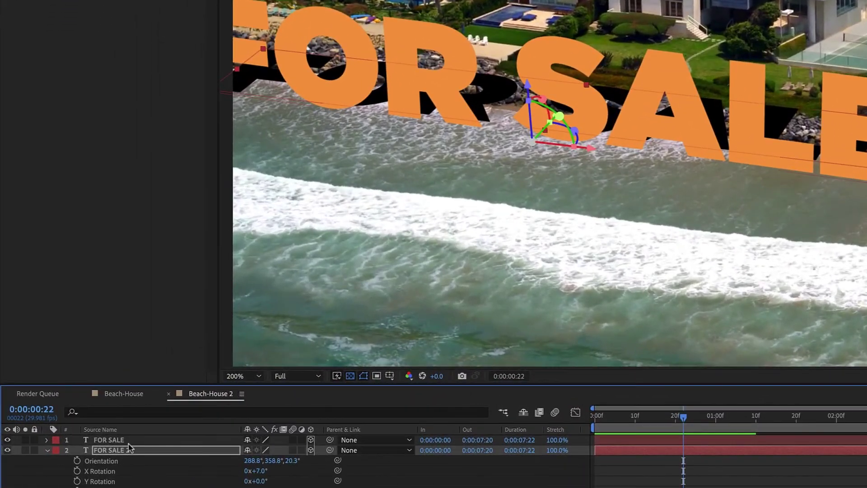
key(Return)
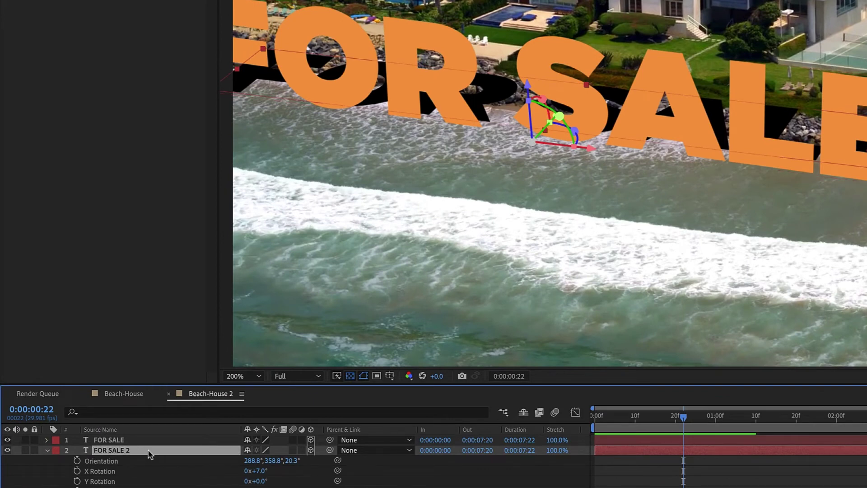
key(t)
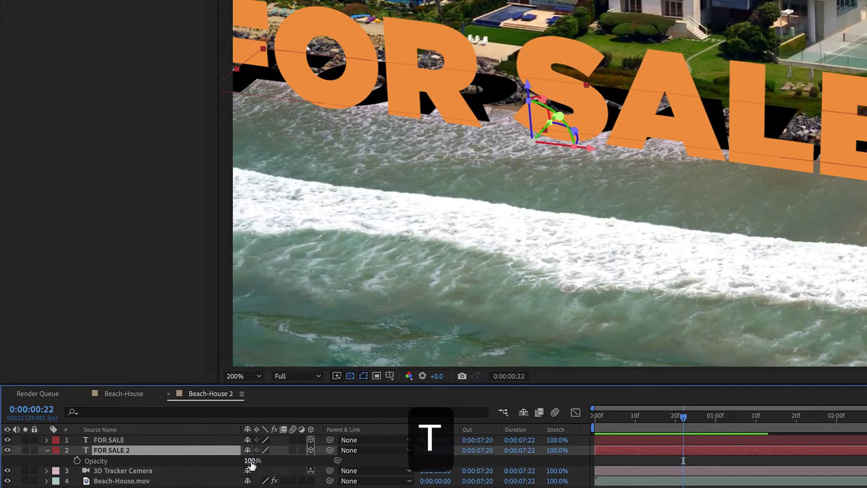
drag(250, 461, 231, 461)
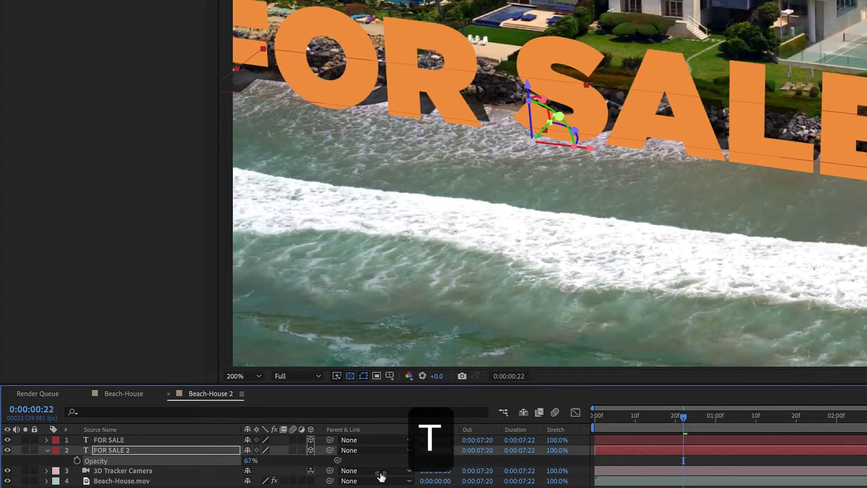
Play the composition from several points, zoomed in and at full frame, to check the softened shadow under the FOR SALE text.
key(space)
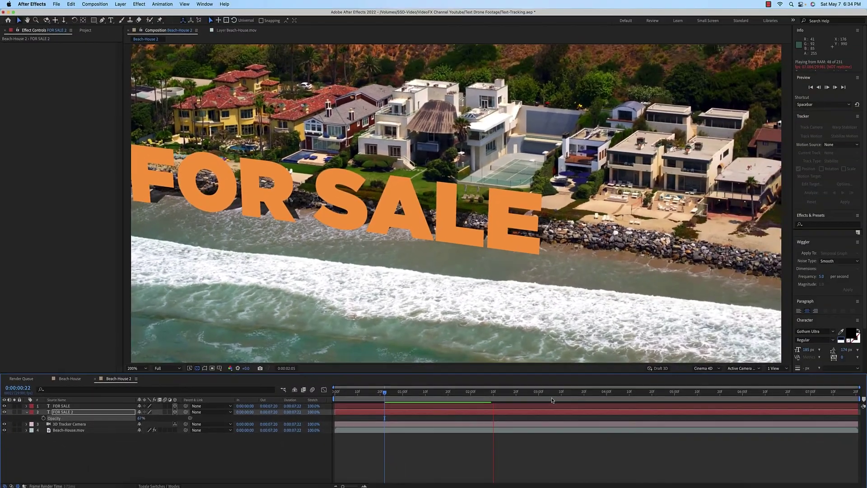
drag(513, 392, 405, 392)
key(space)
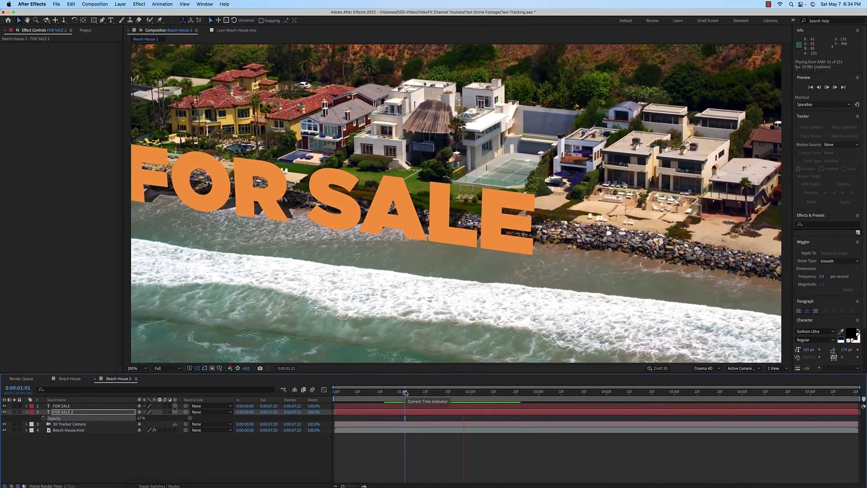
key(space)
key(comma)
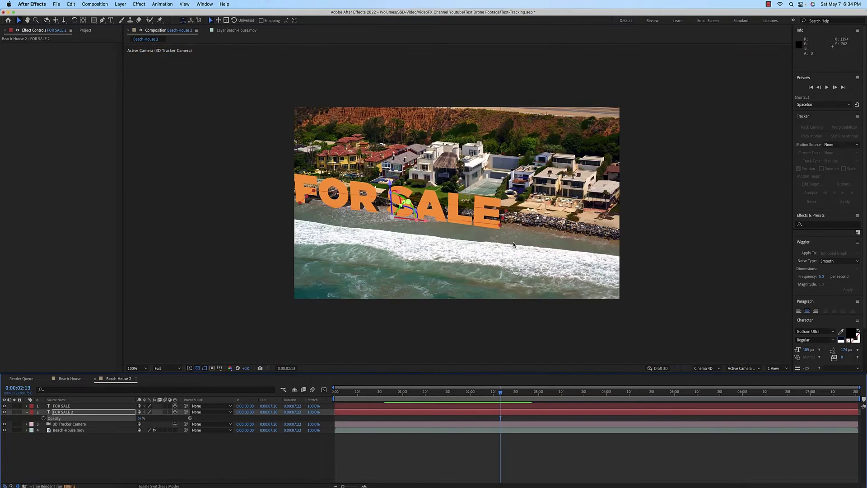
key(space)
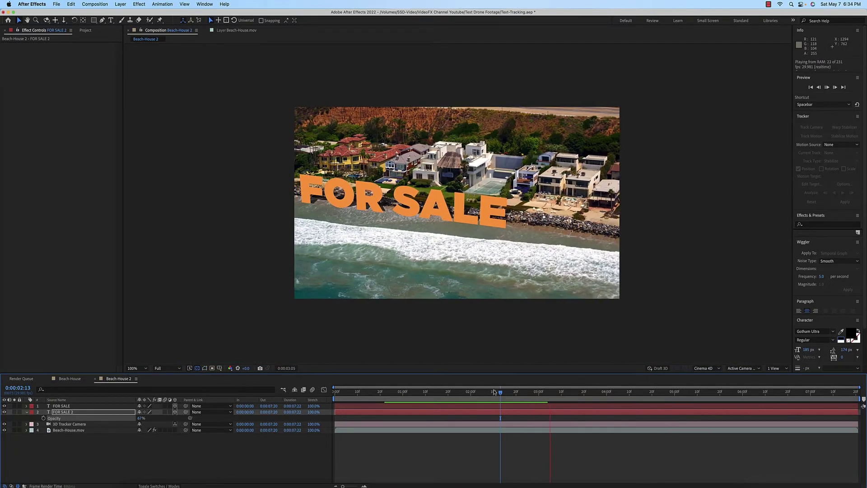
click(445, 393)
key(space)
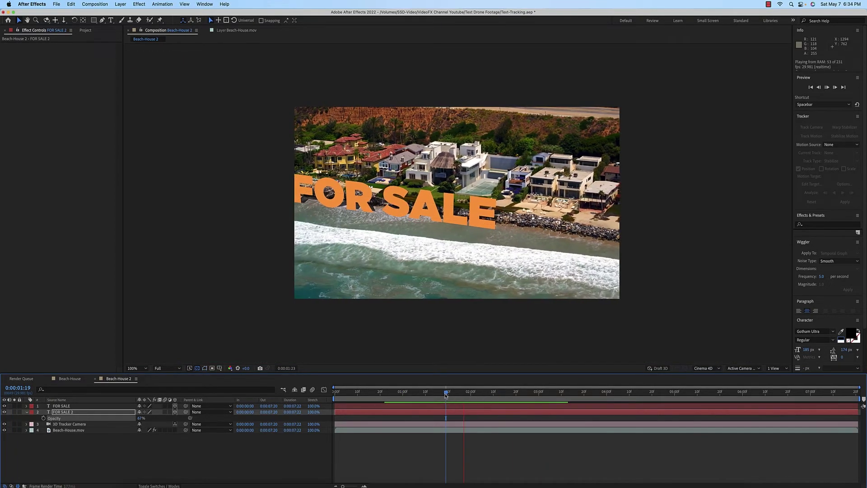
key(space)
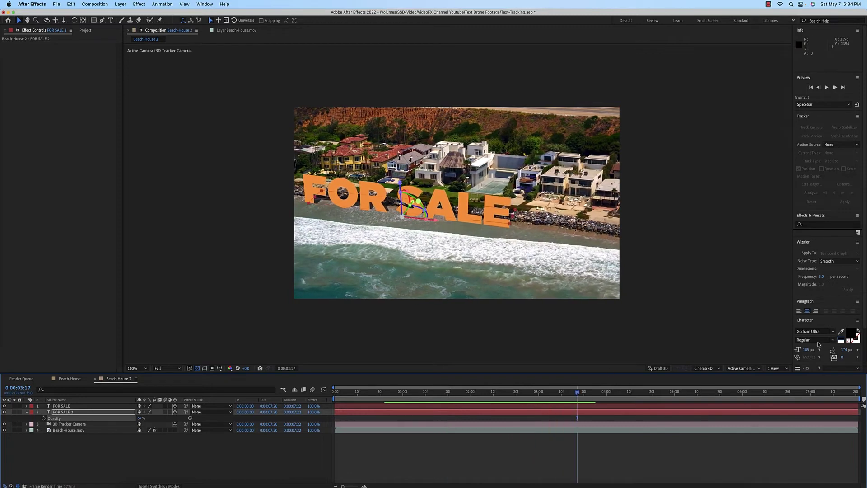
Try white as the FOR SALE layer's text color, preview it in motion, and undo the color change.
click(100, 405)
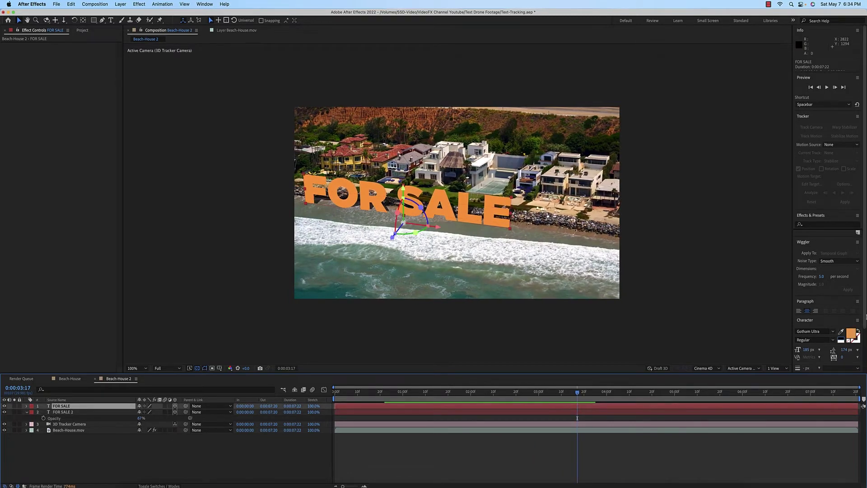
click(841, 339)
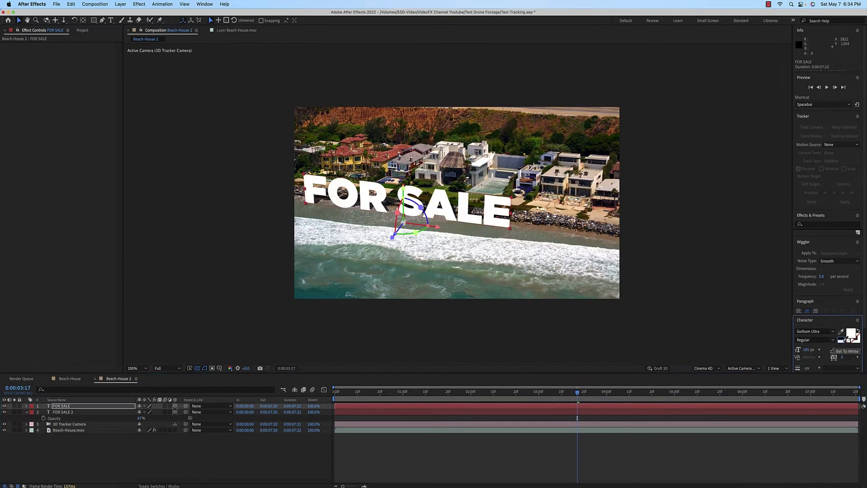
key(space)
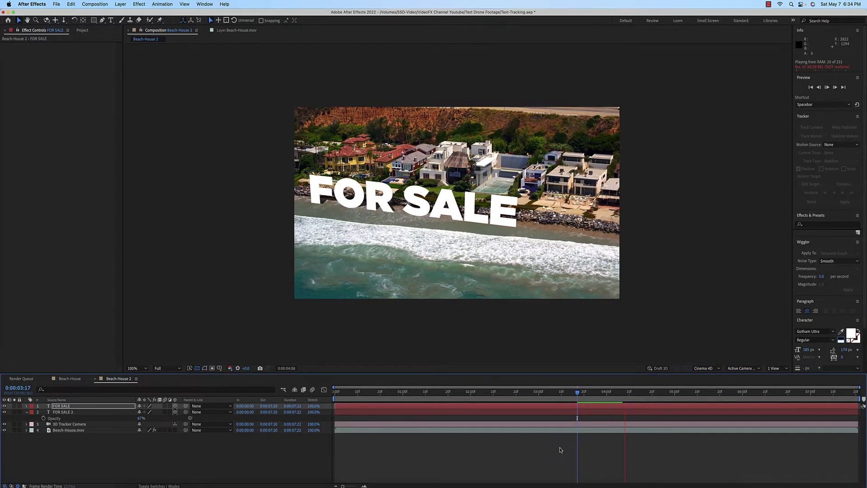
key(space)
key(super+z)
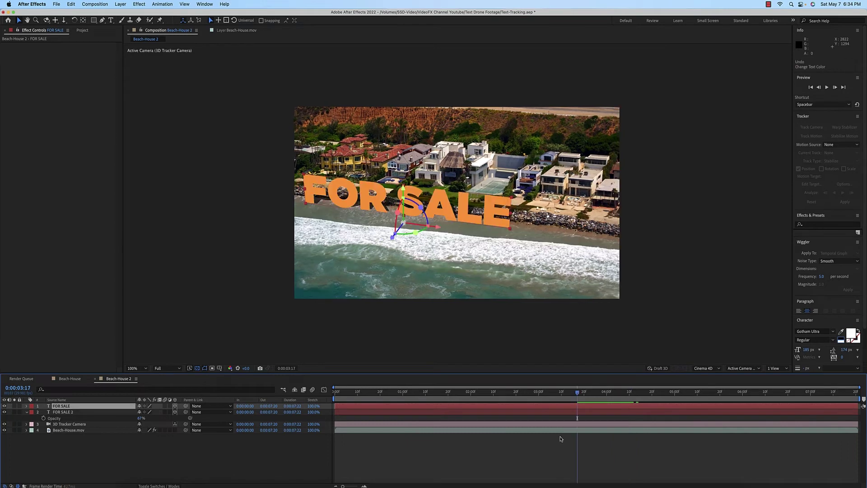
Add a white ambient light at 80% intensity to the Beach-House 2 composition.
key(period)
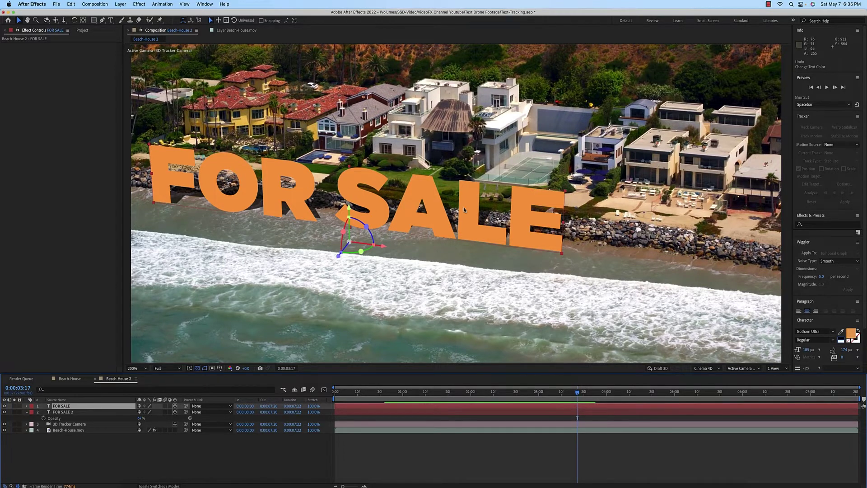
scroll(421, 218, down, 1)
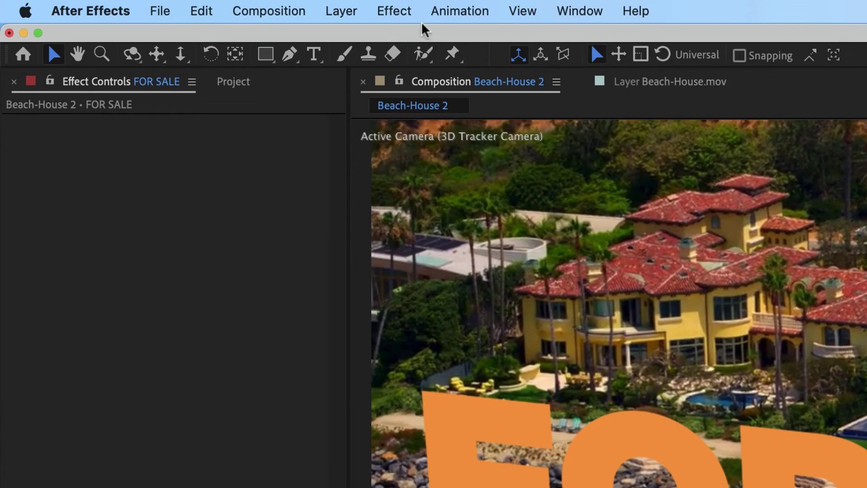
click(462, 8)
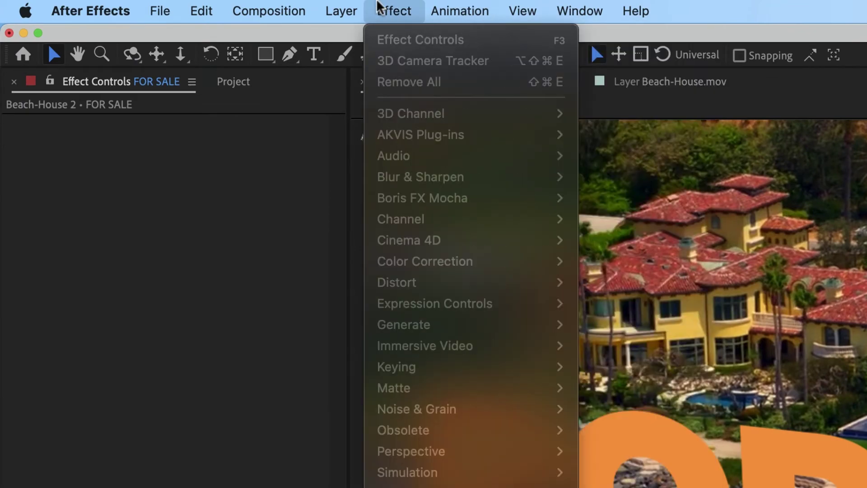
mouse_move(338, 6)
mouse_move(358, 52)
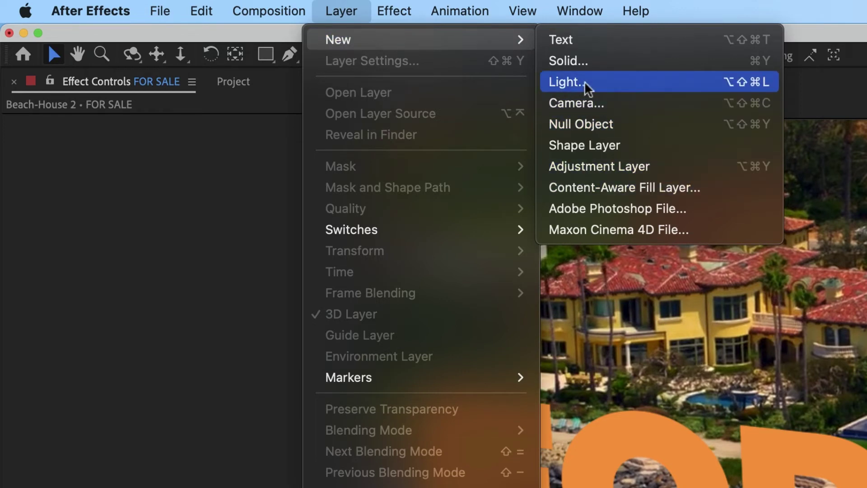
click(570, 82)
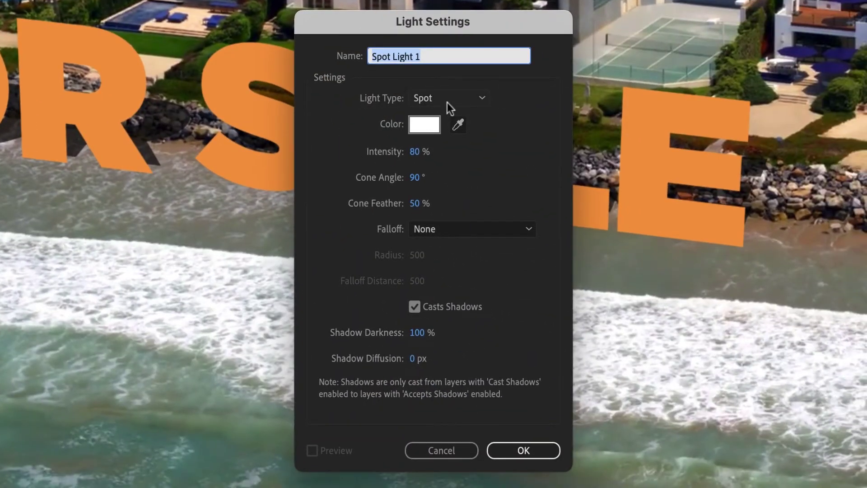
click(624, 194)
click(467, 172)
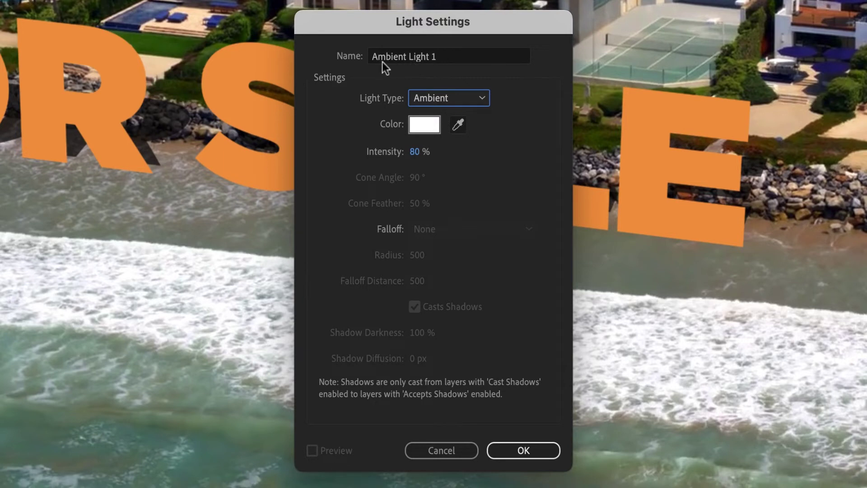
click(534, 452)
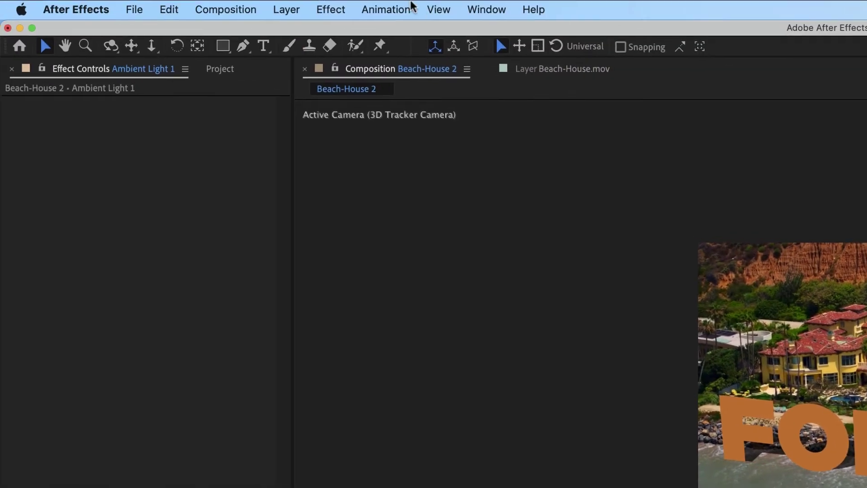
Add a white spot light at 80% intensity with a 90° cone angle, 50% cone feather and shadow casting enabled.
click(272, 8)
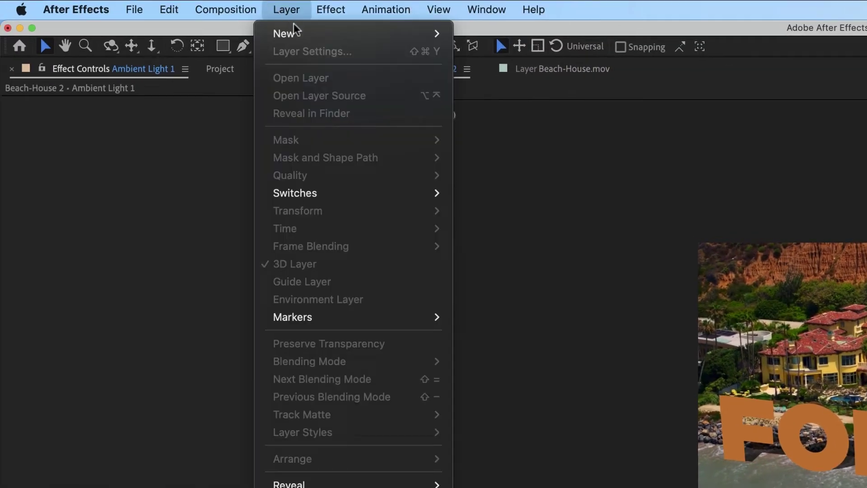
mouse_move(291, 33)
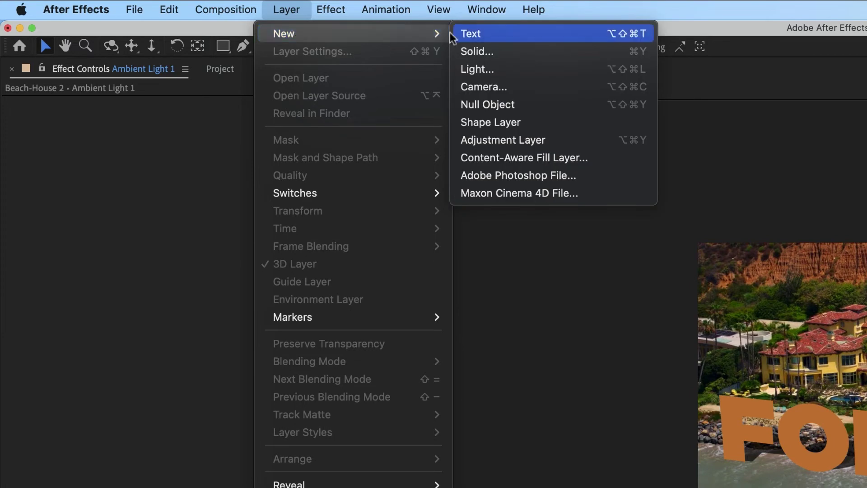
click(514, 69)
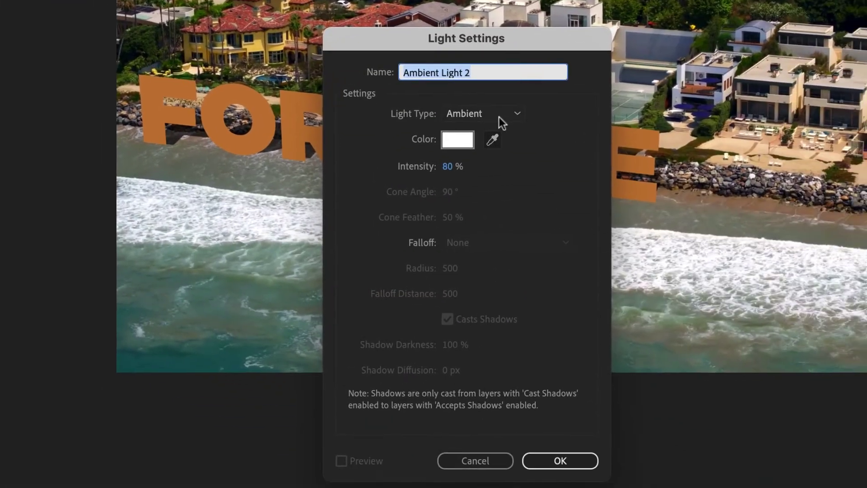
click(500, 116)
click(498, 150)
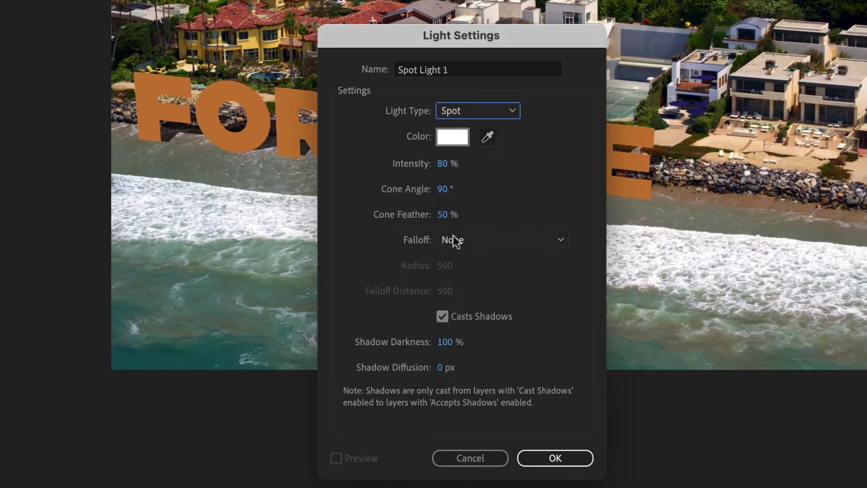
click(557, 458)
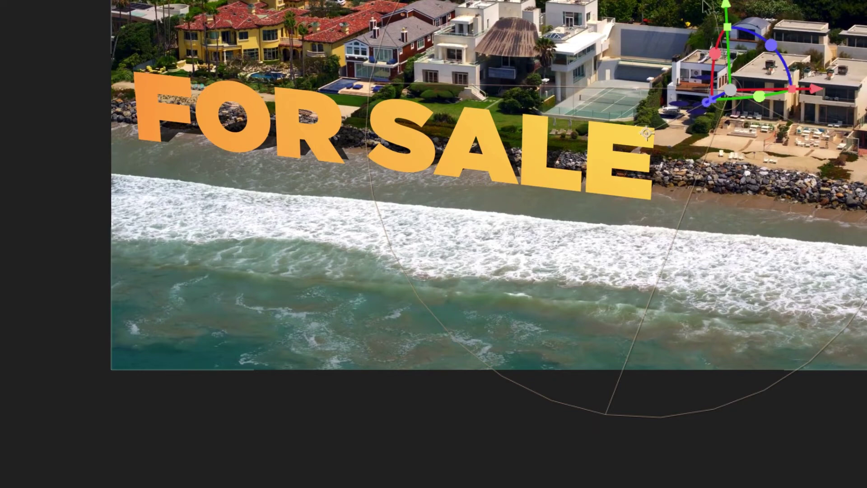
Reposition Spot Light 1 to about 365, 483, -1769 so its cone evenly lights the whole FOR SALE text.
drag(731, 76, 354, 146)
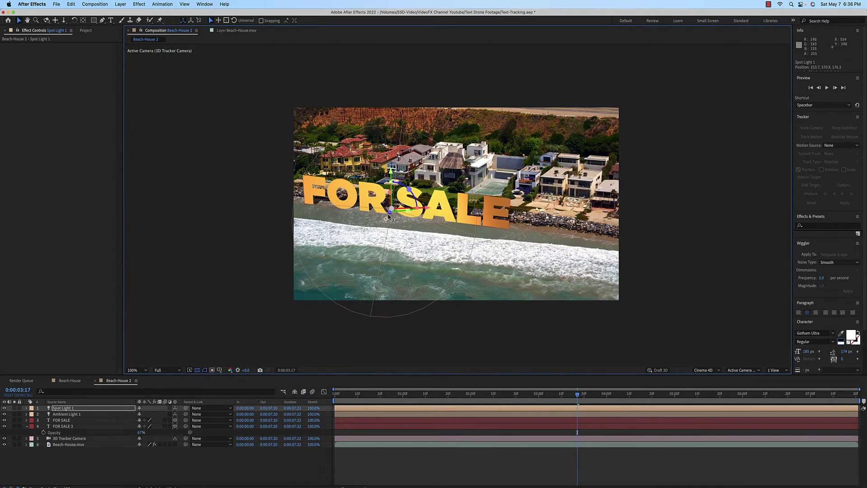
drag(387, 219, 397, 154)
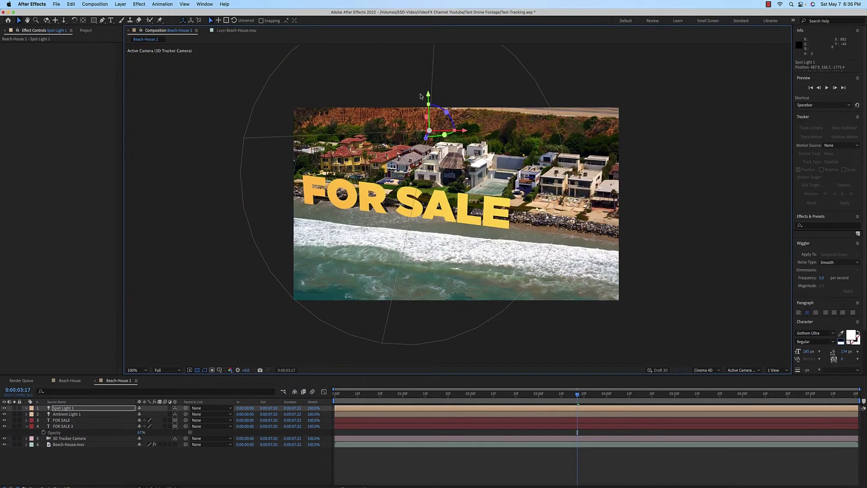
drag(429, 131, 388, 180)
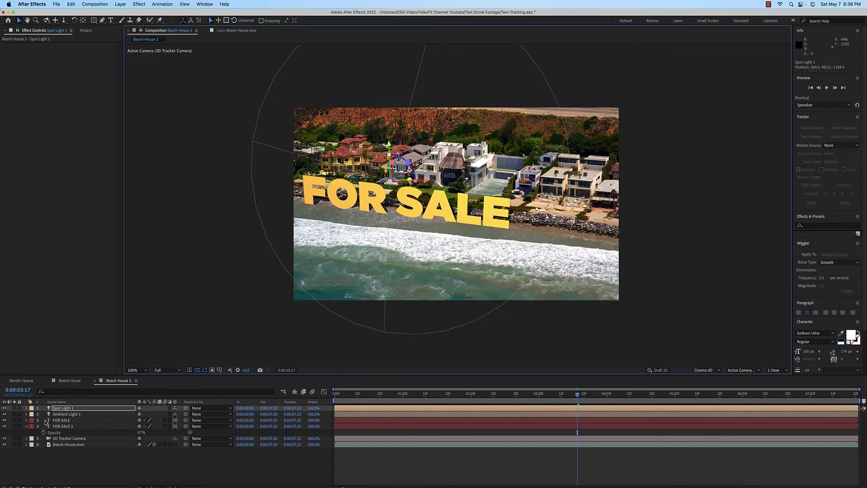
In the FOR SALE layer's geometry options, set the extrusion depth to 64 to give the letters thickness.
click(66, 420)
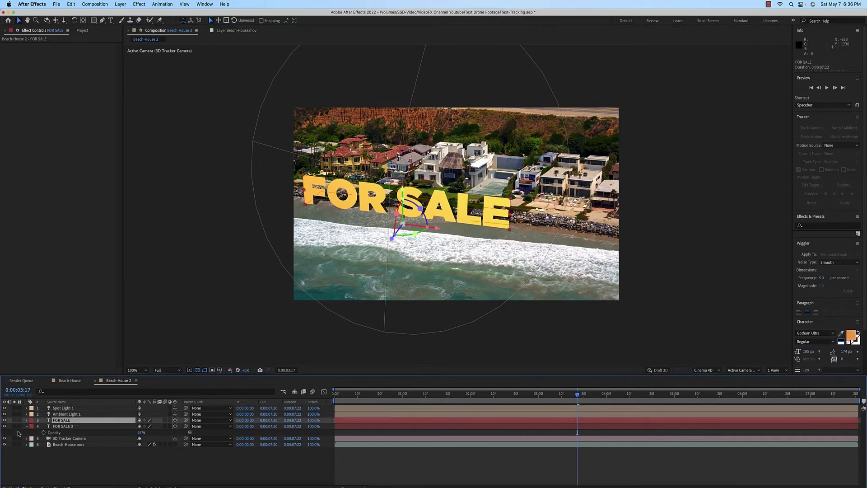
click(26, 420)
scroll(67, 447, down, 3)
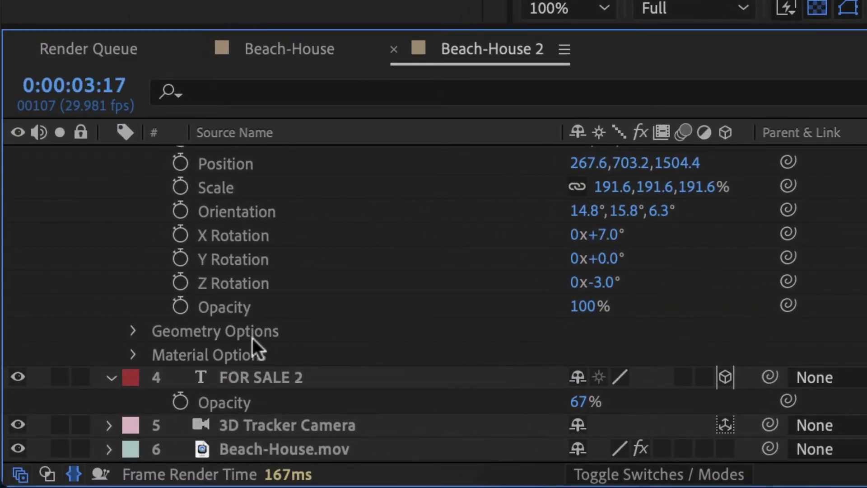
click(132, 332)
scroll(316, 292, down, 4)
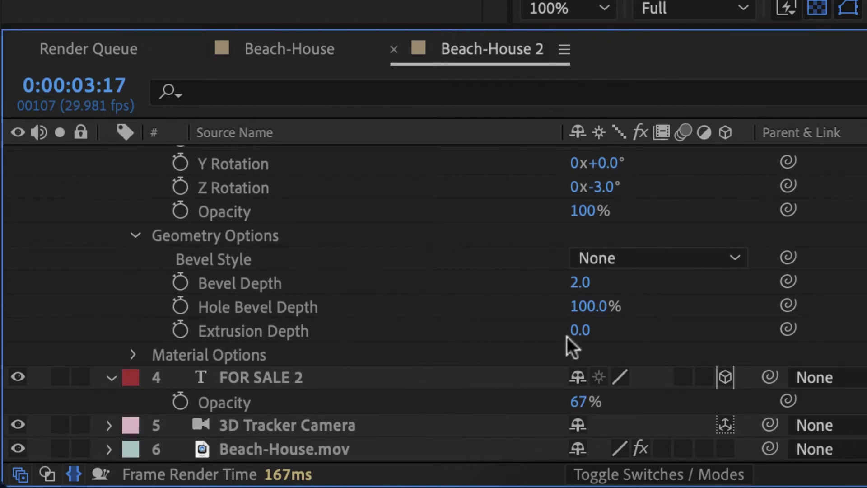
drag(585, 339, 646, 338)
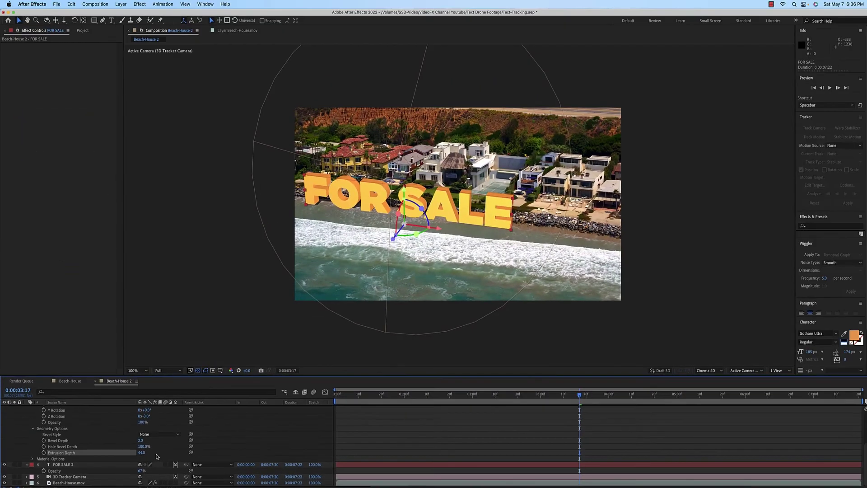
mouse_move(141, 456)
mouse_down()
mouse_move(161, 456)
mouse_move(129, 453)
mouse_up()
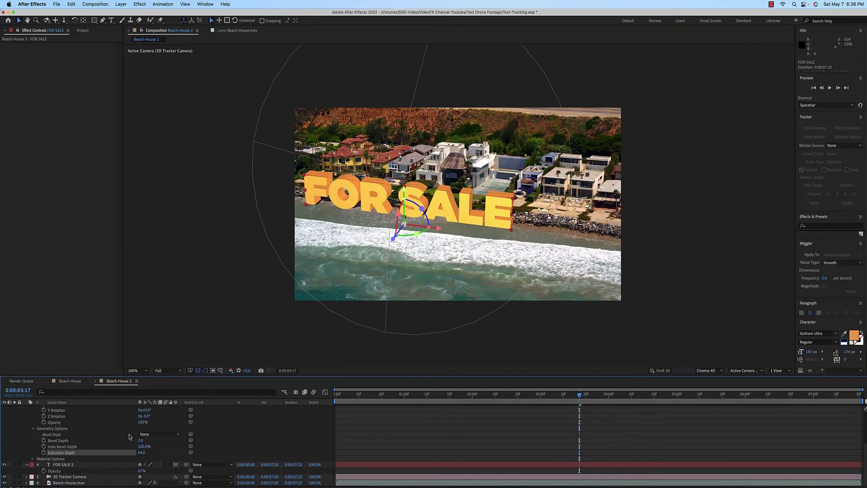
Set the FOR SALE text's bevel depth to 6.2 and its bevel style to Angular.
mouse_move(140, 441)
mouse_down()
mouse_move(161, 444)
mouse_move(134, 441)
mouse_up()
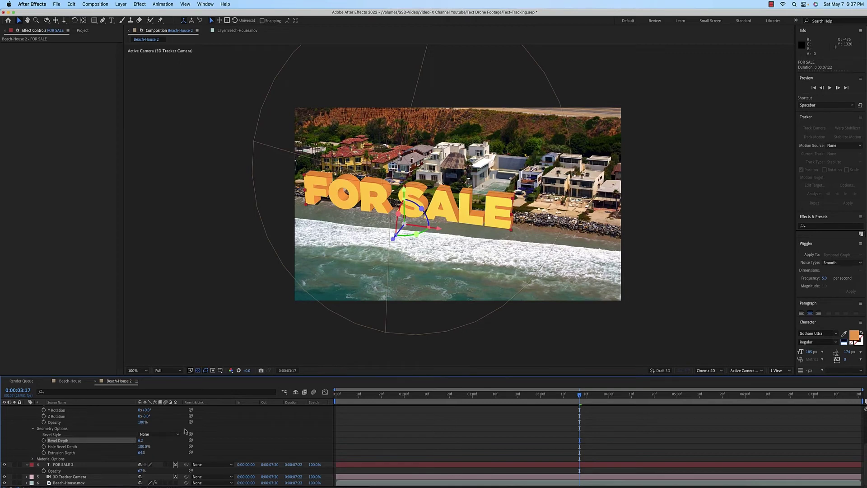
click(165, 434)
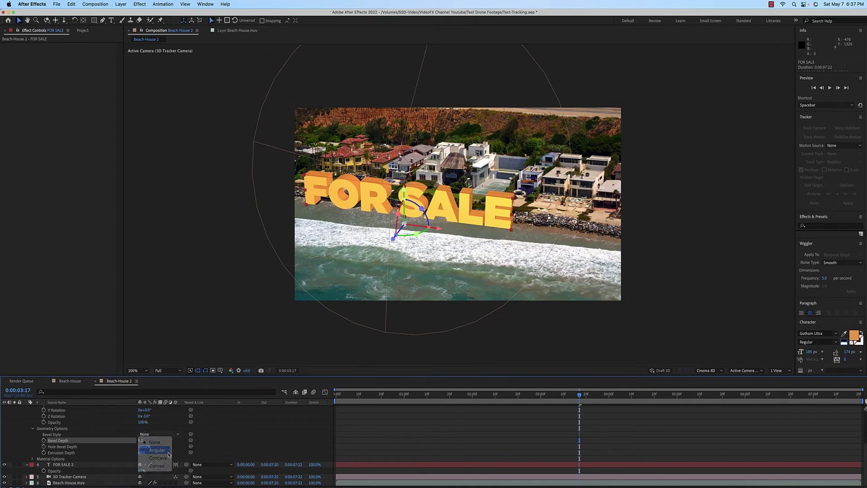
click(158, 450)
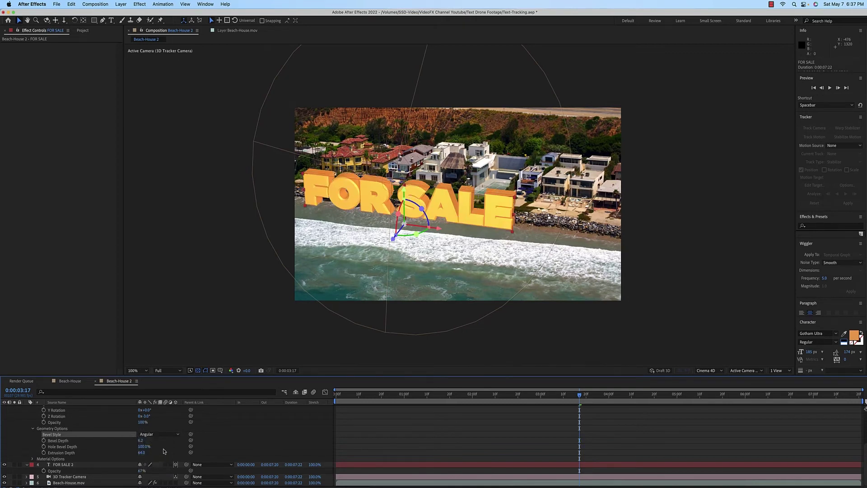
Compare the Concave and Convex bevel styles on the FOR SALE text and set the bevel style back to None.
click(158, 435)
click(163, 460)
click(160, 434)
click(163, 466)
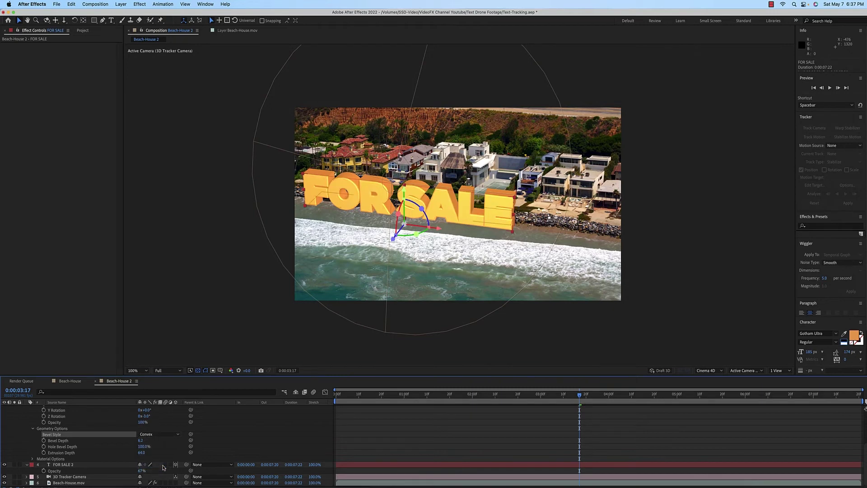
click(162, 434)
click(152, 440)
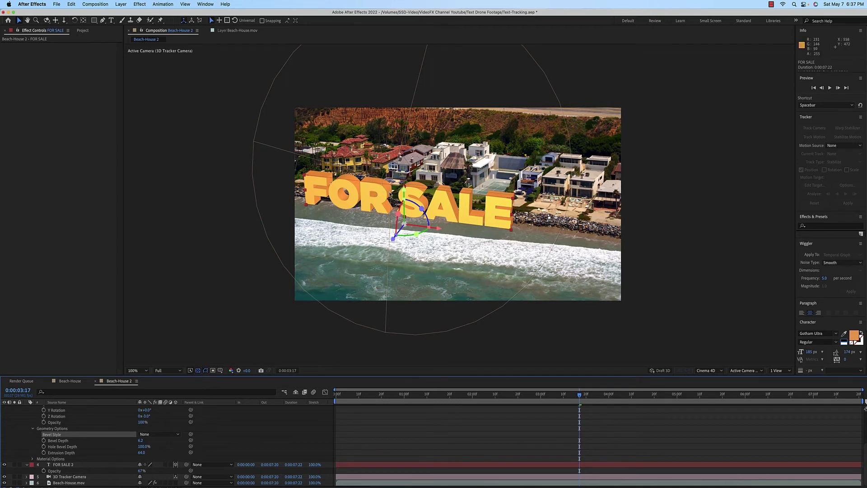
Shift the FOR SALE 2 shadow layer sideways along the ground beneath the letters and set its opacity to 71%.
key(period)
key(period)
key(comma)
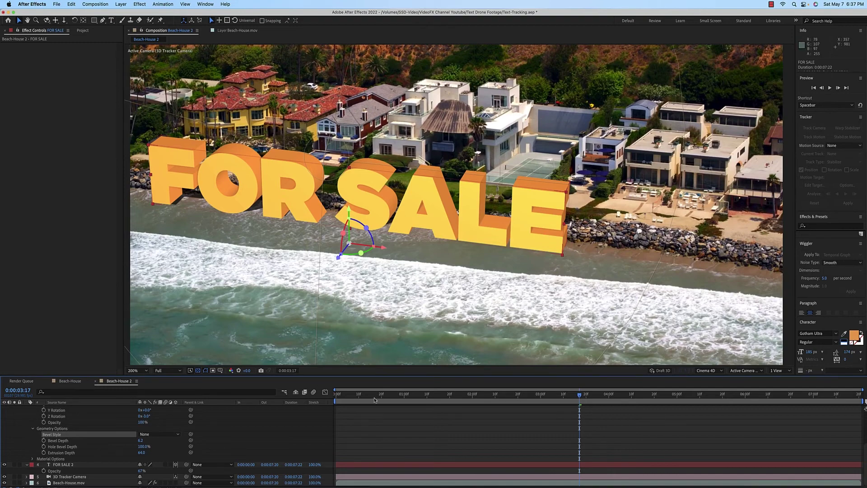
scroll(54, 418, up, 5)
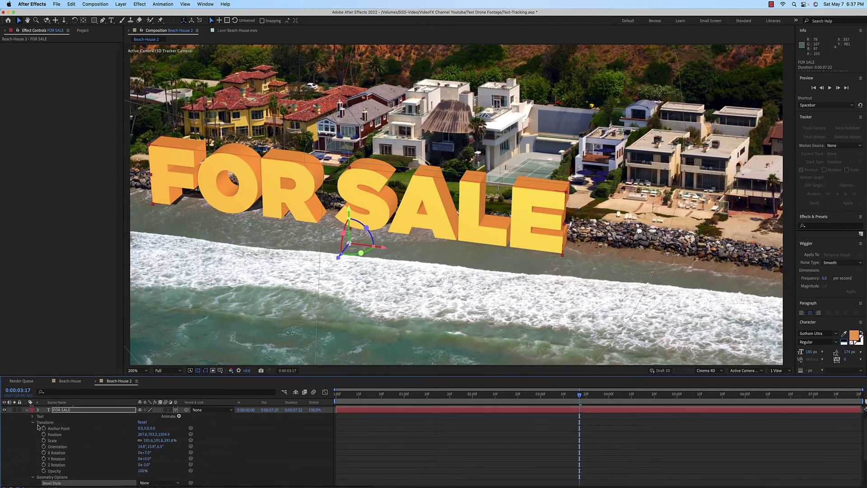
click(26, 424)
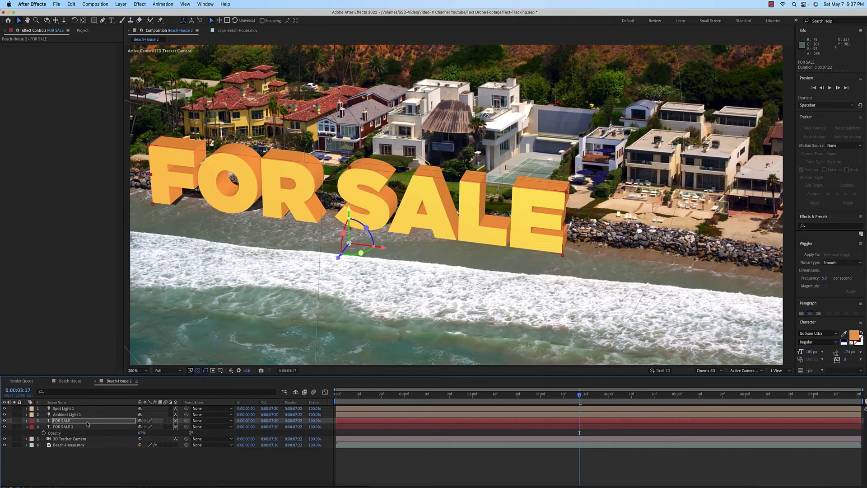
click(26, 427)
click(26, 427)
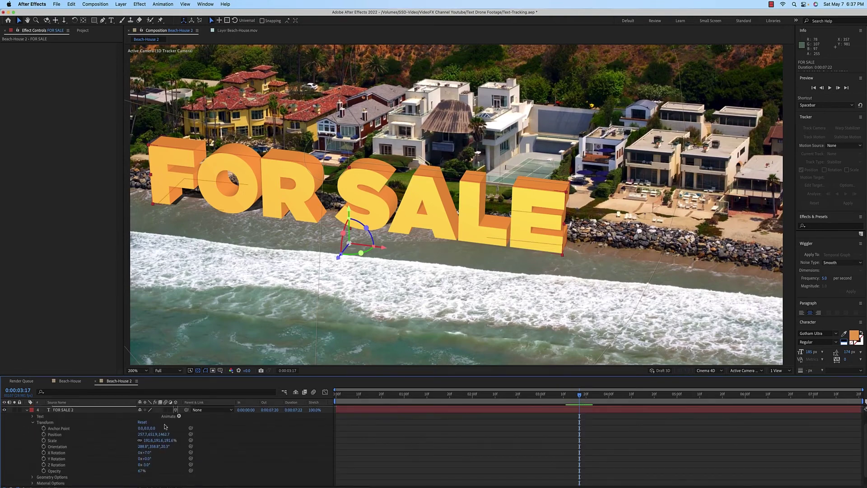
click(78, 411)
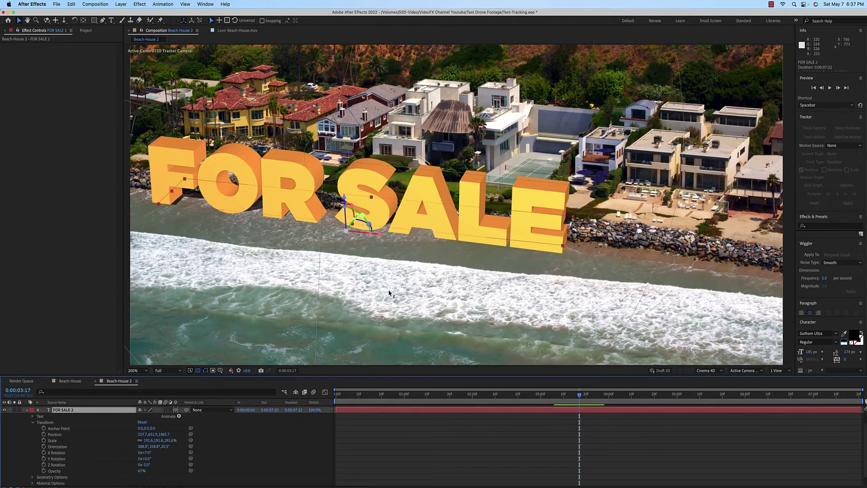
drag(350, 228, 397, 238)
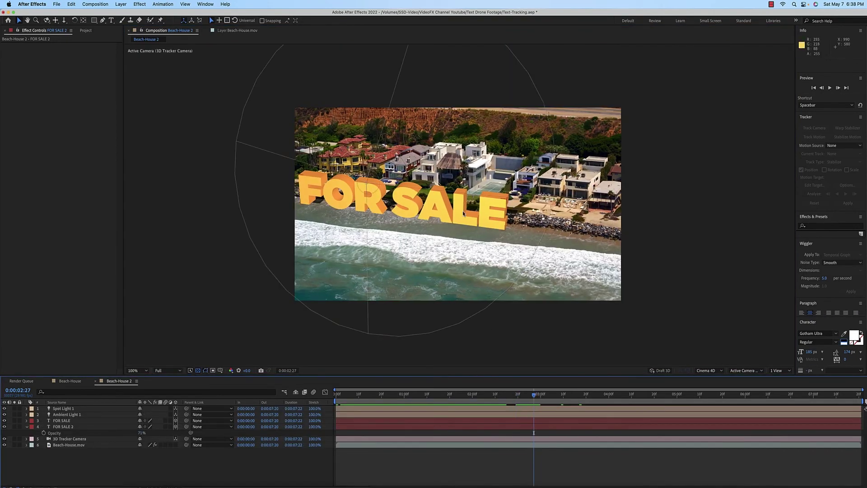
Move the FOR SALE text and its shadow layer together onto the rock wall in front of the houses and preview the tracked shot.
click(467, 427)
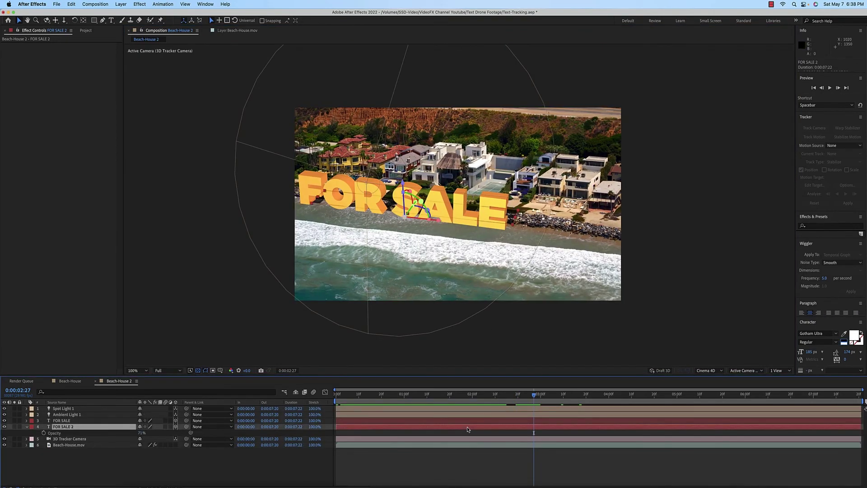
shift+click(445, 421)
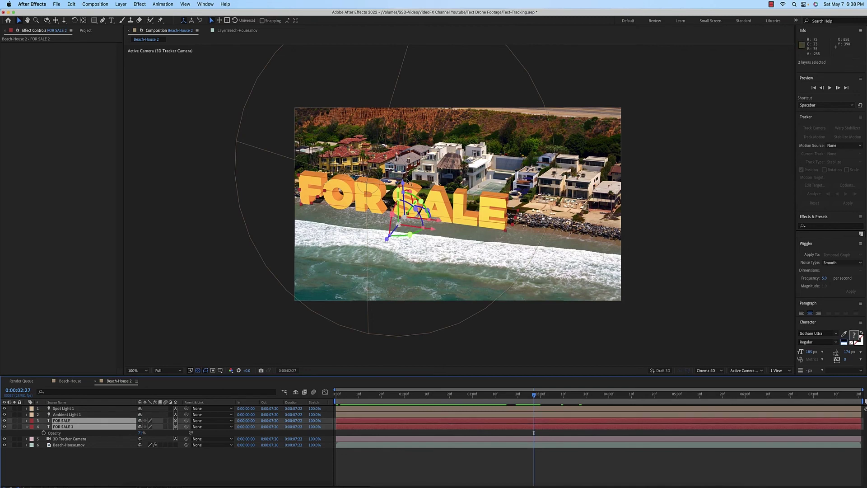
drag(405, 186, 416, 168)
drag(431, 198, 450, 172)
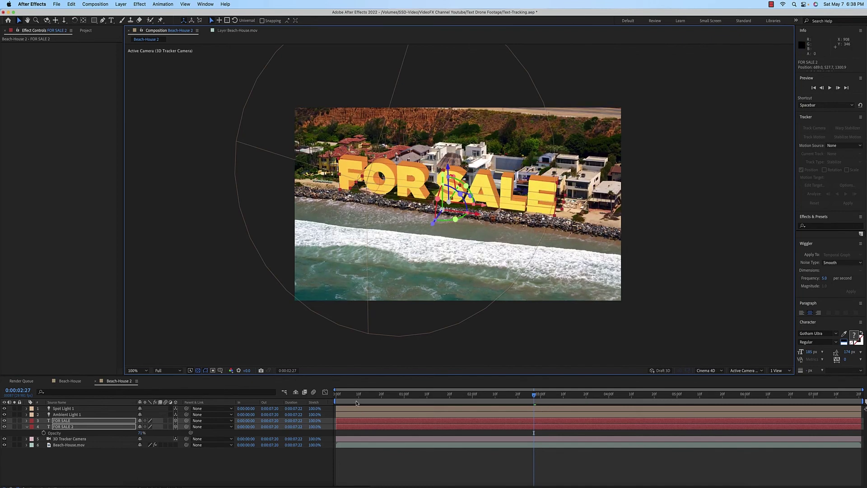
key(space)
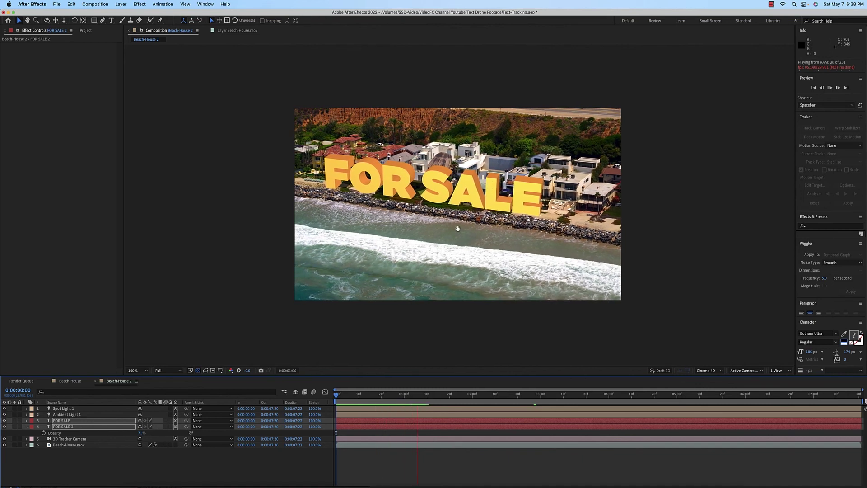
key(space)
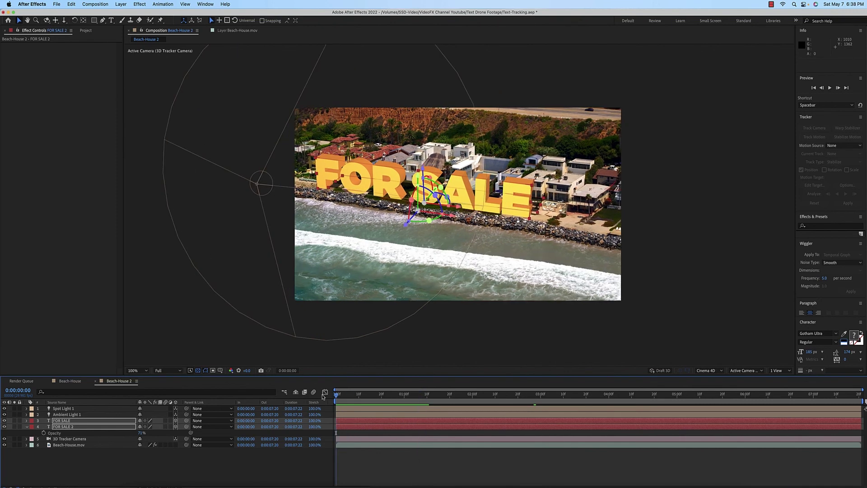
key(space)
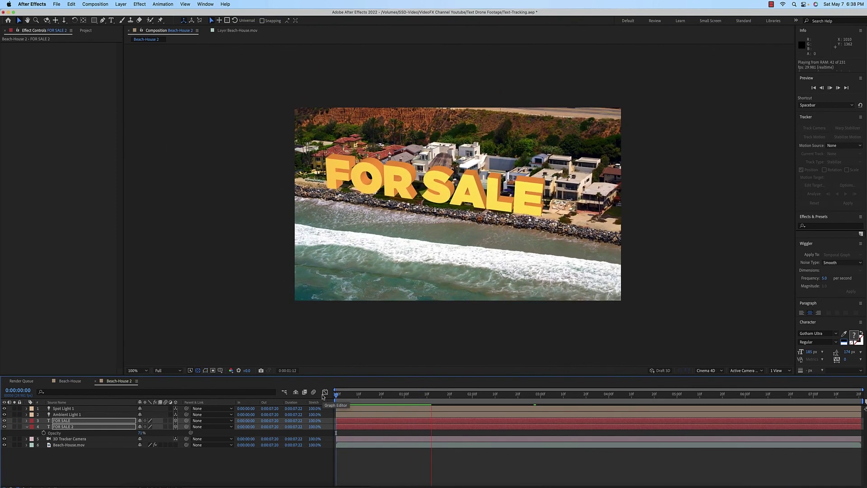
key(space)
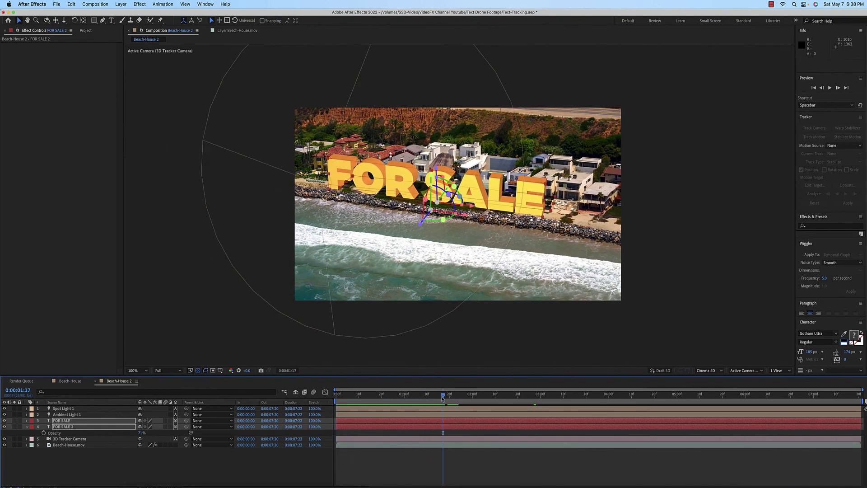
At the first frame, move both FOR SALE layers down to the water's edge, with the shadow at about 696, 815, 1437, and preview the shot.
key(Home)
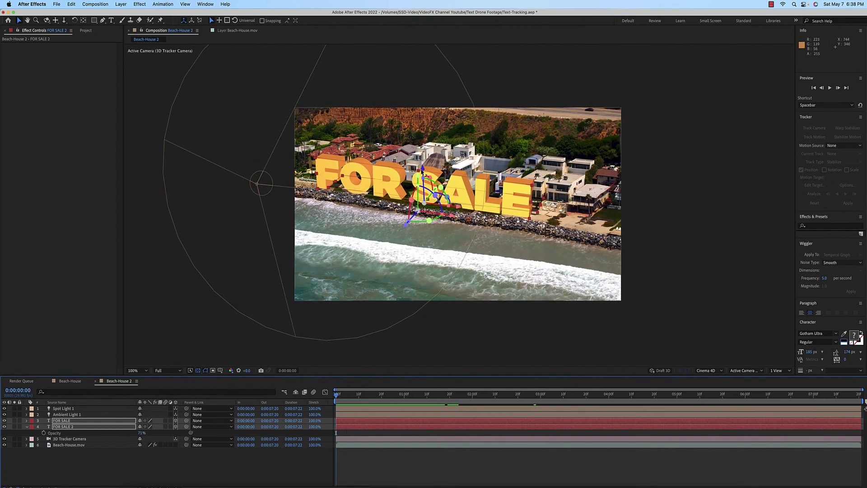
drag(429, 166, 421, 211)
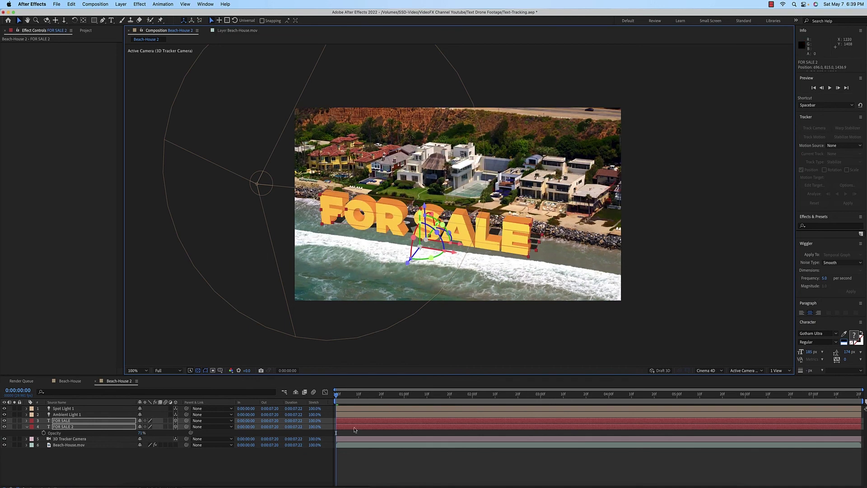
key(space)
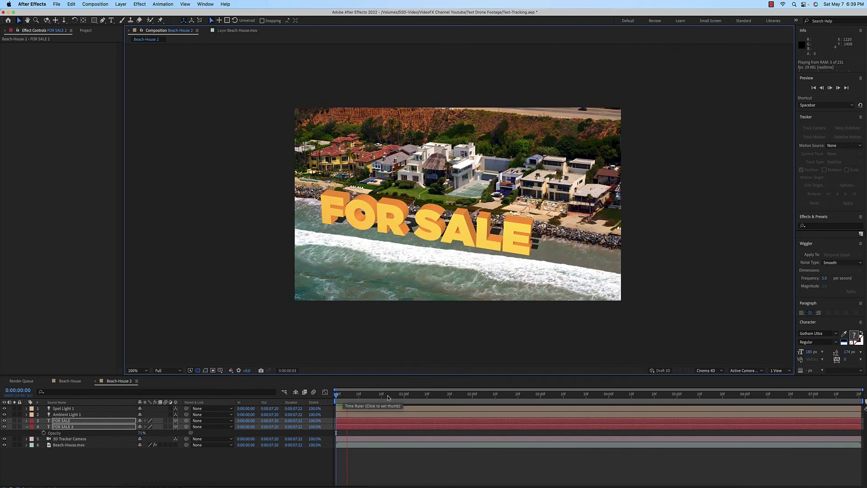